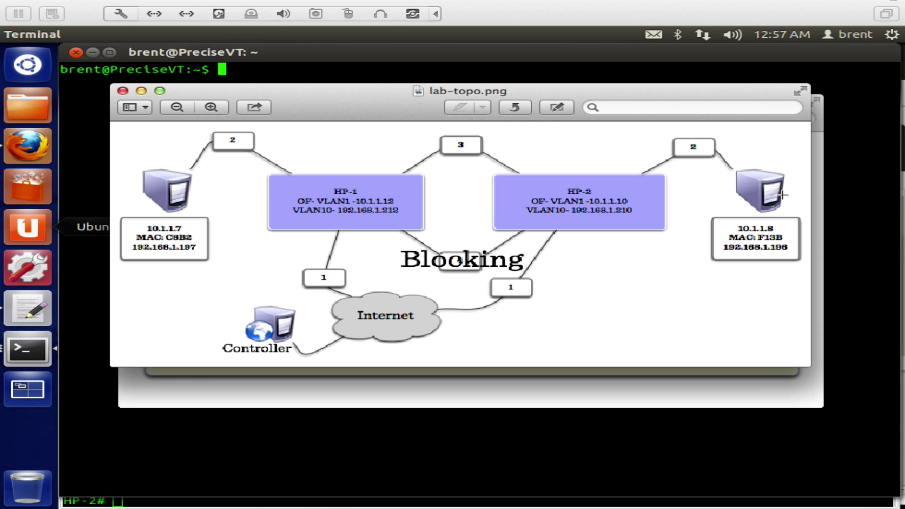
Bring normal-ofp.png forward and box the top Normal Table-Miss Policy table.
click(504, 405)
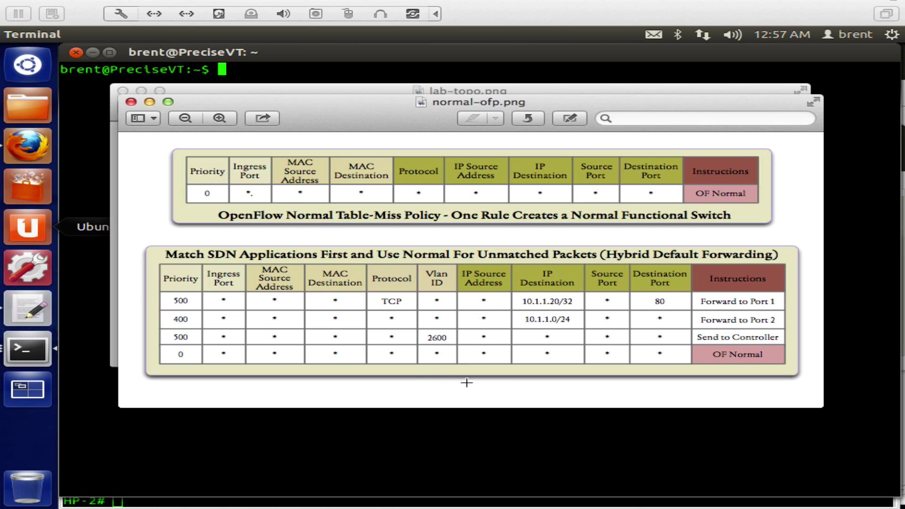
drag(157, 140, 789, 237)
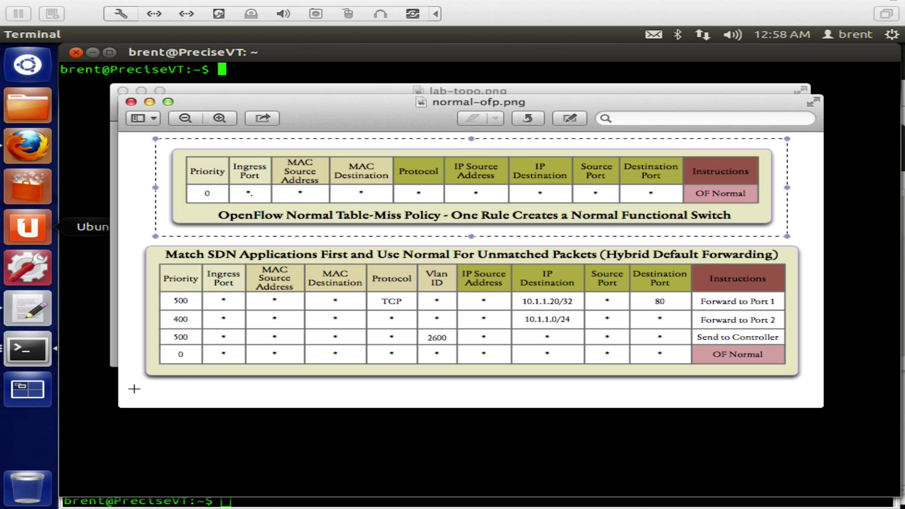
Select parts of the lower hybrid table, ending on the priority-0 OF Normal row.
drag(134, 389, 818, 235)
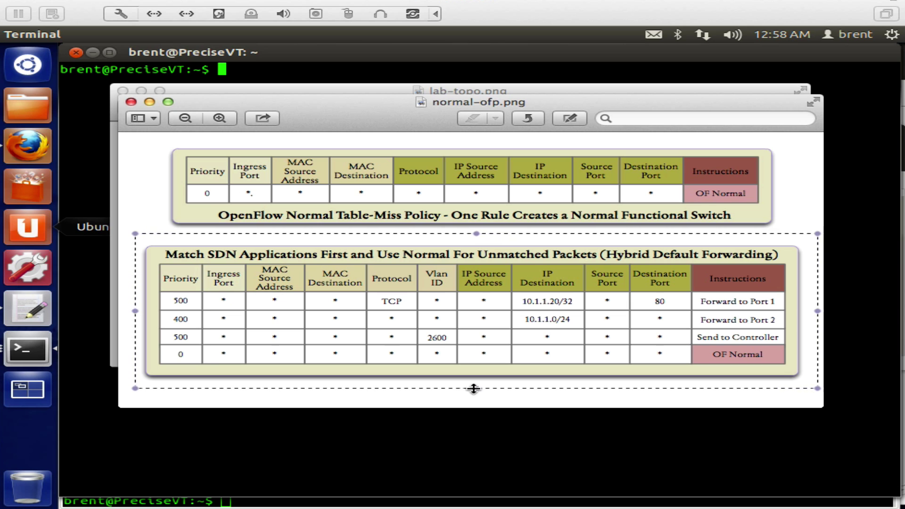
drag(474, 389, 474, 347)
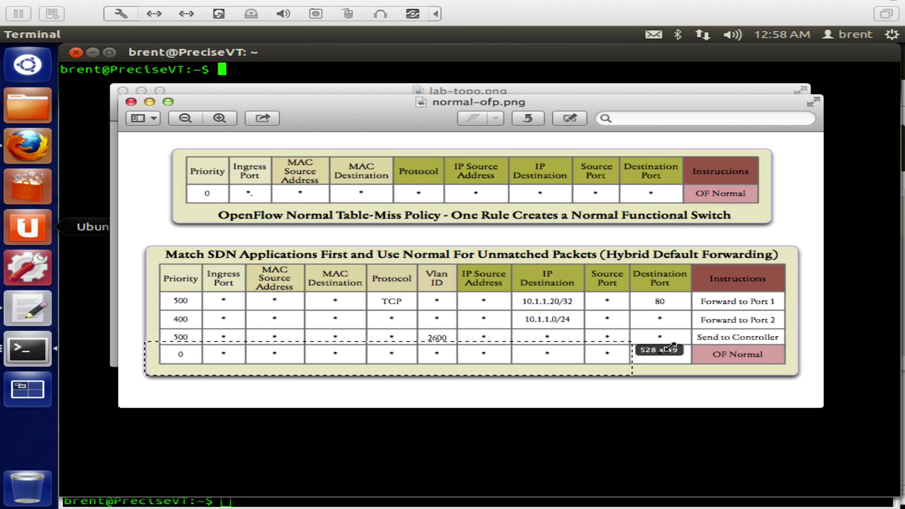
drag(825, 340, 824, 339)
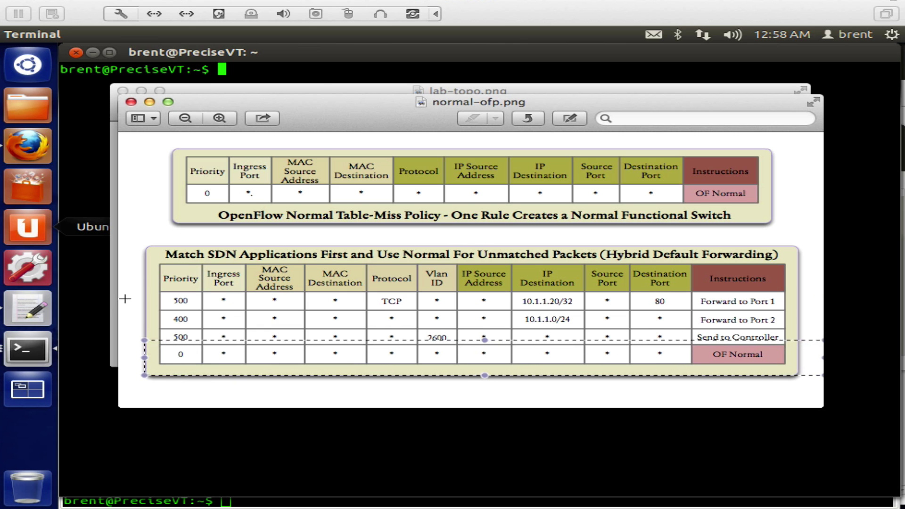
drag(155, 257, 809, 346)
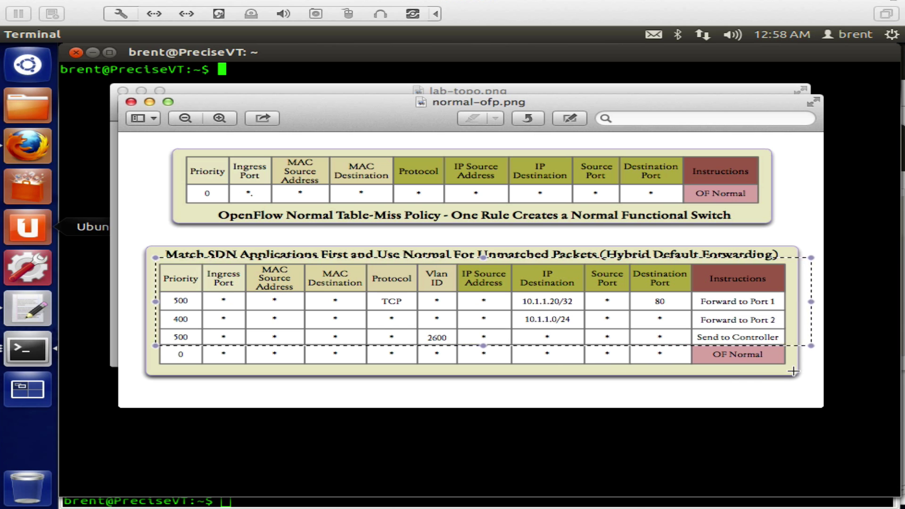
drag(795, 374, 357, 342)
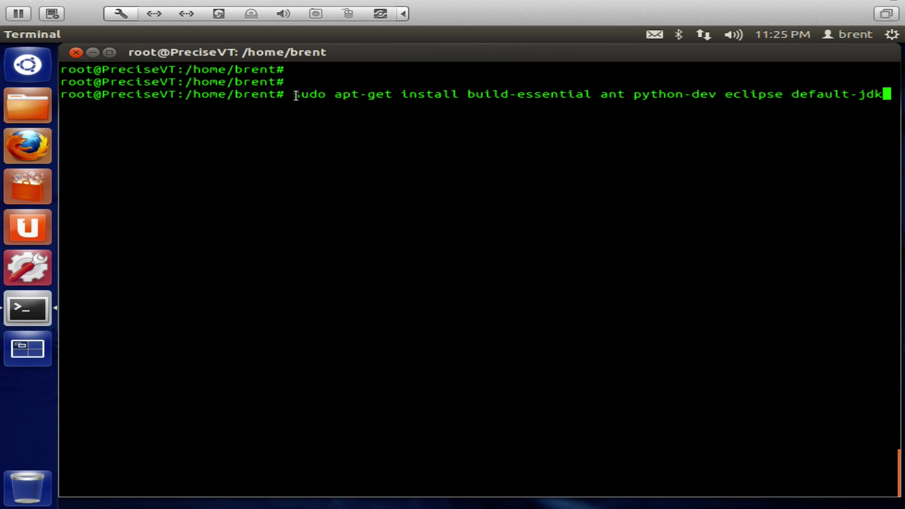
Install build-essential, ant, python-dev, eclipse and default-jdk via apt-get, answering y.
drag(295, 95, 894, 96)
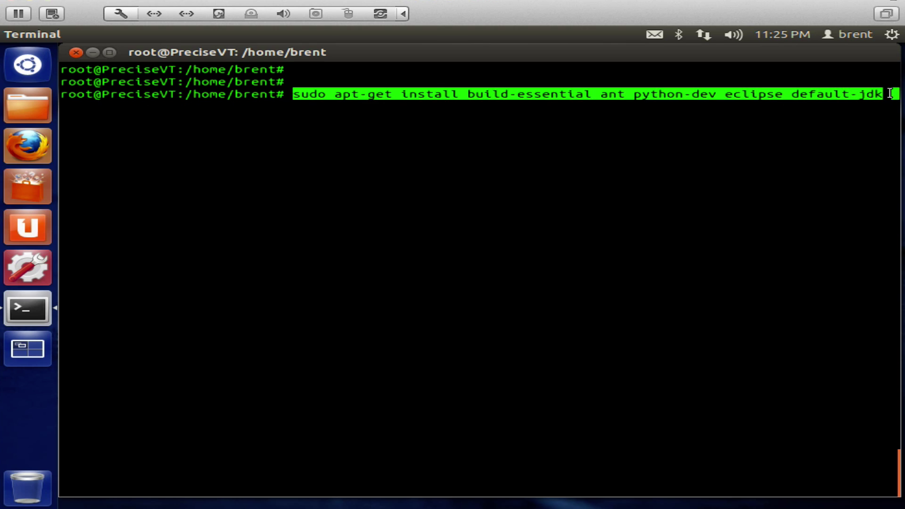
key(Return)
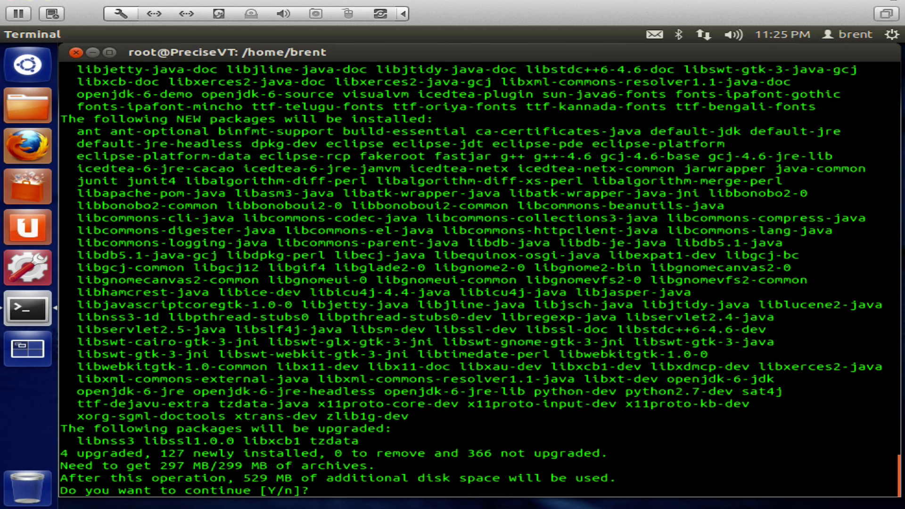
text(y)
key(Return)
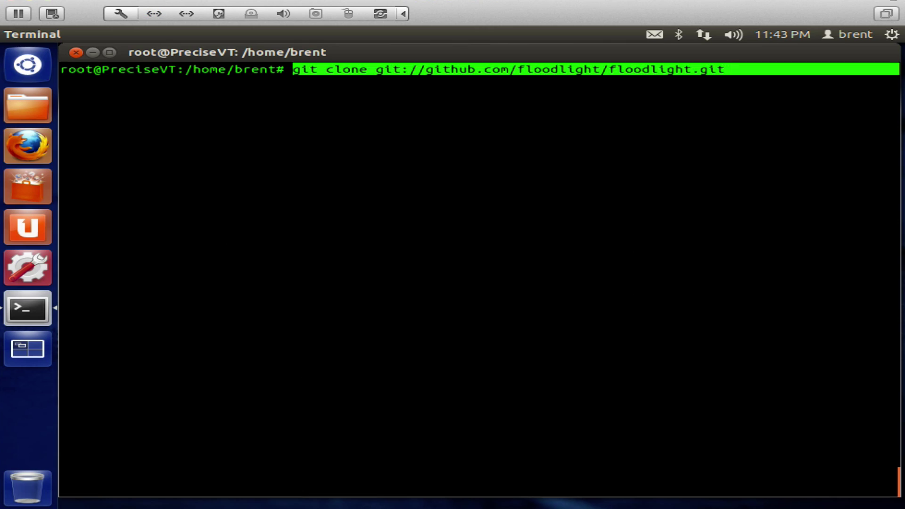
key(BackSpace)
key(BackSpace)
key(BackSpace)
key(BackSpace)
key(BackSpace)
key(BackSpace)
key(BackSpace)
key(BackSpace)
key(BackSpace)
key(BackSpace)
key(BackSpace)
key(BackSpace)
key(BackSpace)
key(BackSpace)
key(BackSpace)
key(BackSpace)
key(BackSpace)
key(BackSpace)
key(BackSpace)
key(BackSpace)
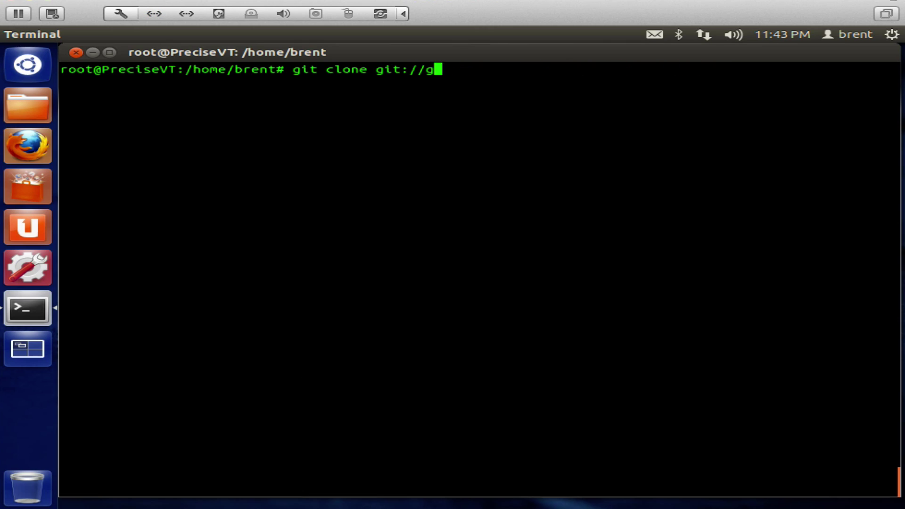
Clone git://github.com/floodlight/floodlight.git into a floodlight folder.
key(BackSpace)
middle_click(453, 269)
key(Return)
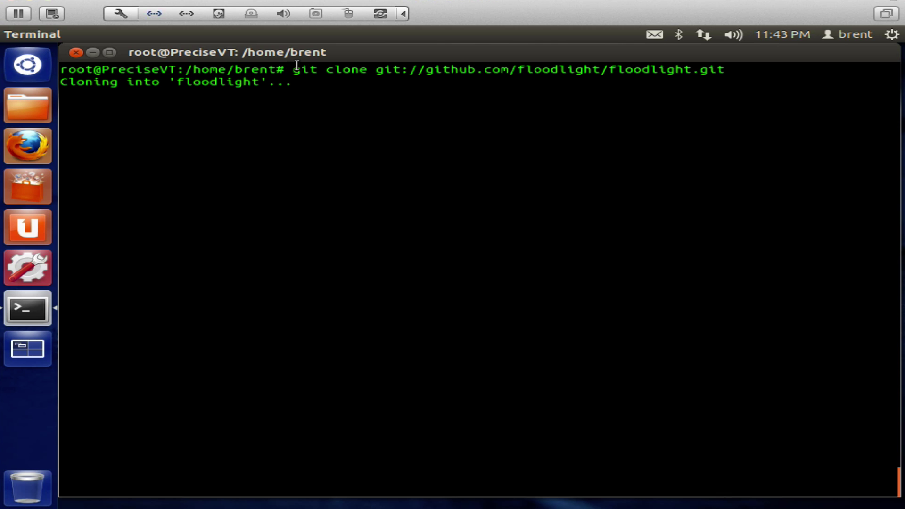
drag(359, 70, 651, 71)
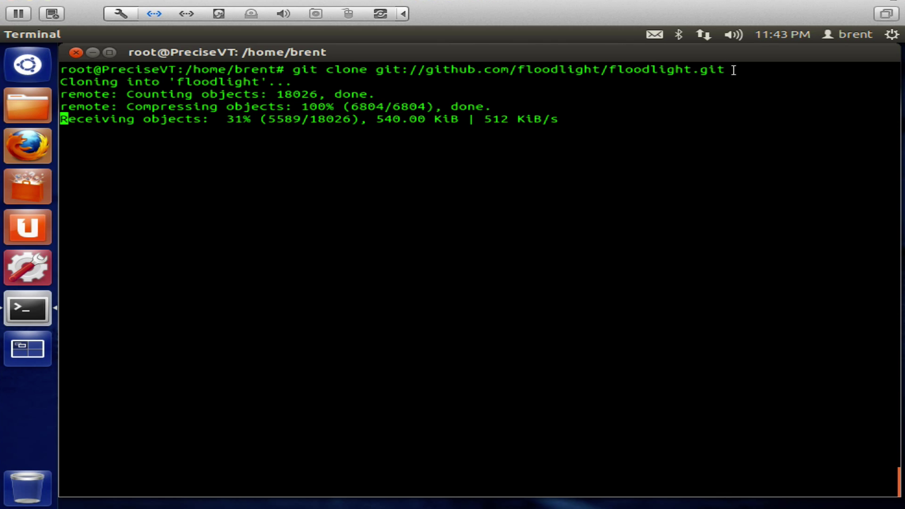
drag(732, 71, 285, 71)
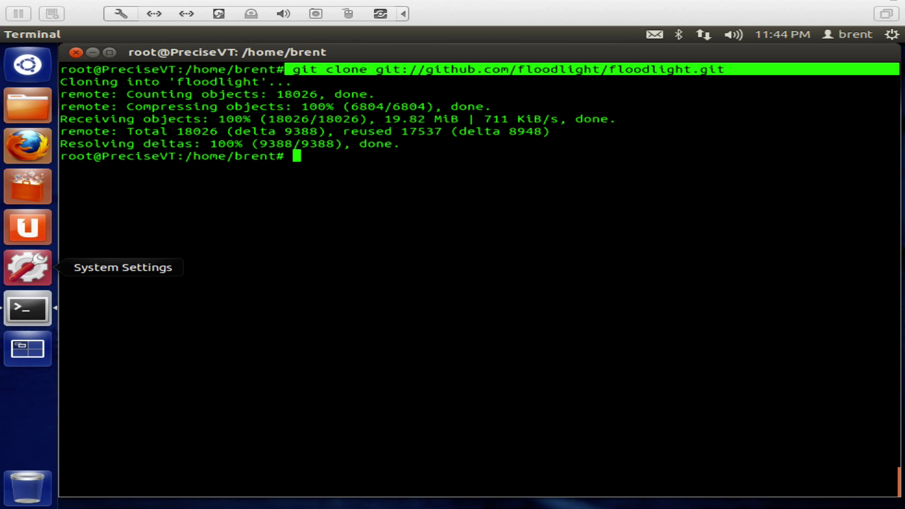
Move into floodlight/ and open src/main/resources/floodlightdefault.properties in nano.
text(cd floodlight/)
key(Return)
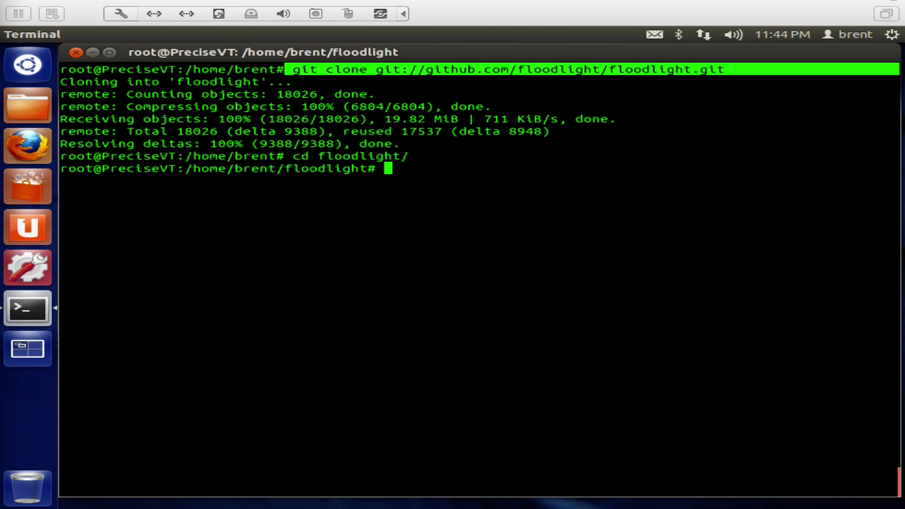
click(380, 317)
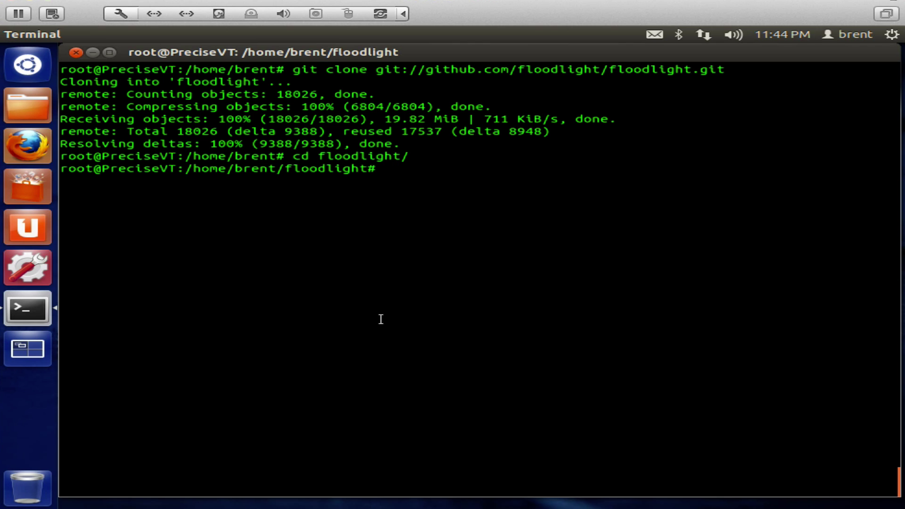
text(nano)
text(src/main/resources/floodlightdefault.properties)
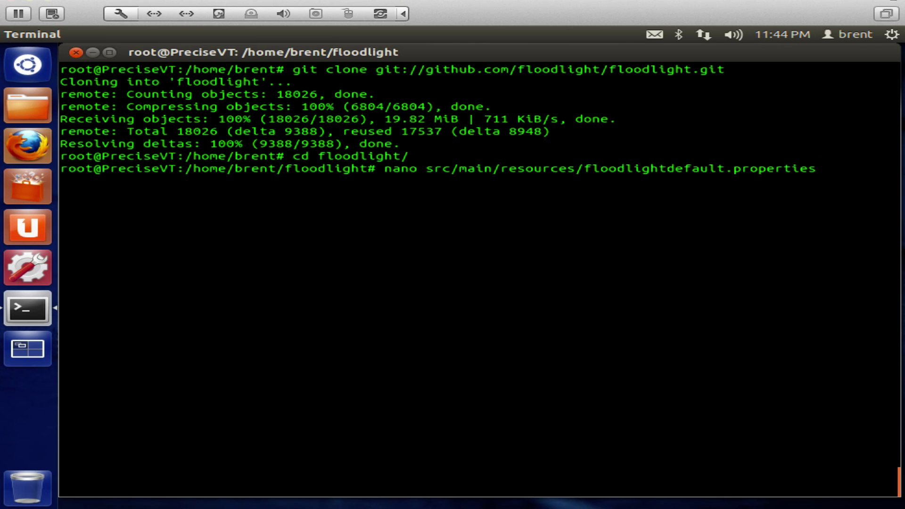
drag(820, 168, 420, 169)
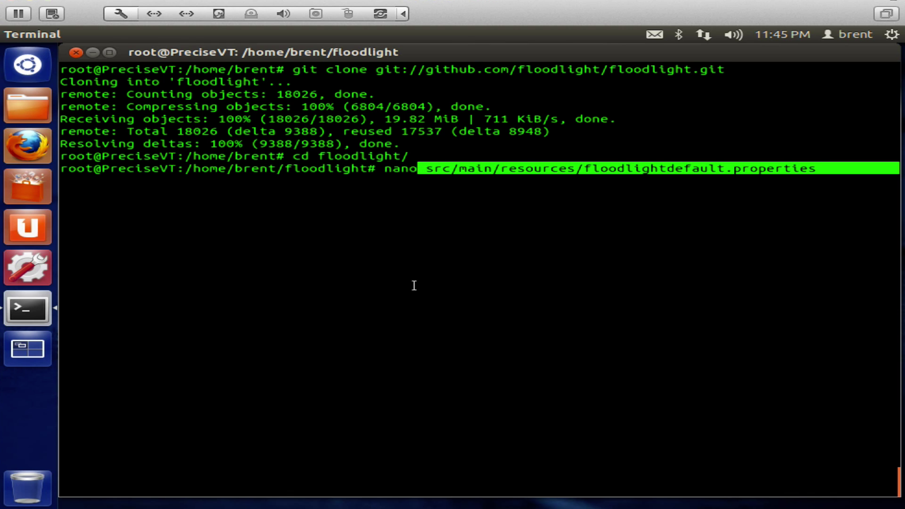
key(Return)
Delete the forwarding.Forwarding module line and save the file.
key(Down)
key(Down)
key(Down)
key(Down)
key(Down)
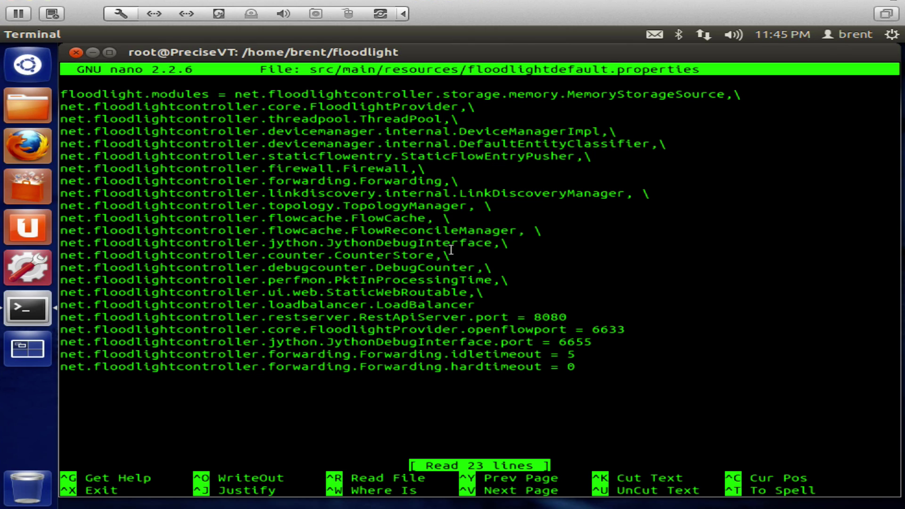
drag(465, 180, 61, 180)
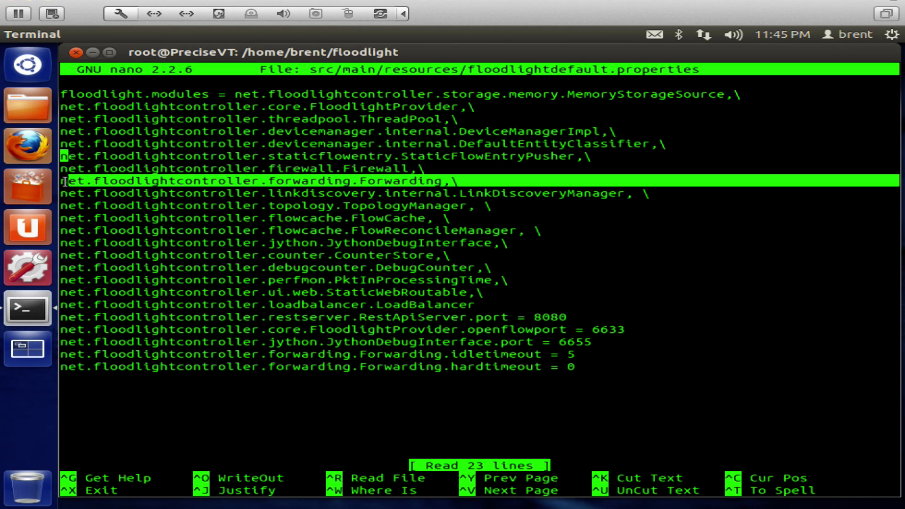
key(Down)
key(Down)
key(Down)
key(Left)
key(BackSpace)
key(BackSpace)
key(BackSpace)
key(BackSpace)
key(BackSpace)
key(BackSpace)
key(BackSpace)
key(BackSpace)
key(BackSpace)
key(BackSpace)
key(BackSpace)
key(BackSpace)
key(BackSpace)
key(BackSpace)
key(BackSpace)
key(BackSpace)
key(BackSpace)
key(BackSpace)
key(BackSpace)
key(BackSpace)
key(BackSpace)
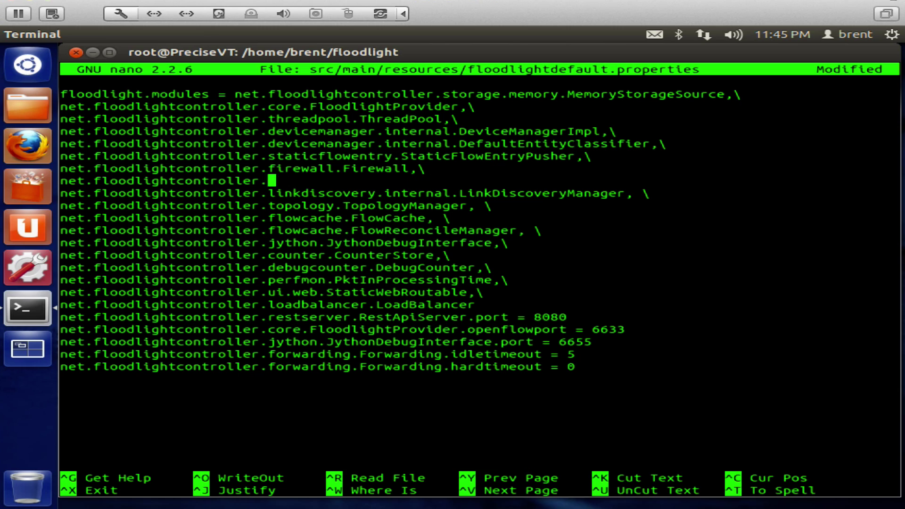
key(BackSpace)
key(BackSpace)
key(BackSpace)
key(BackSpace)
key(BackSpace)
key(BackSpace)
key(BackSpace)
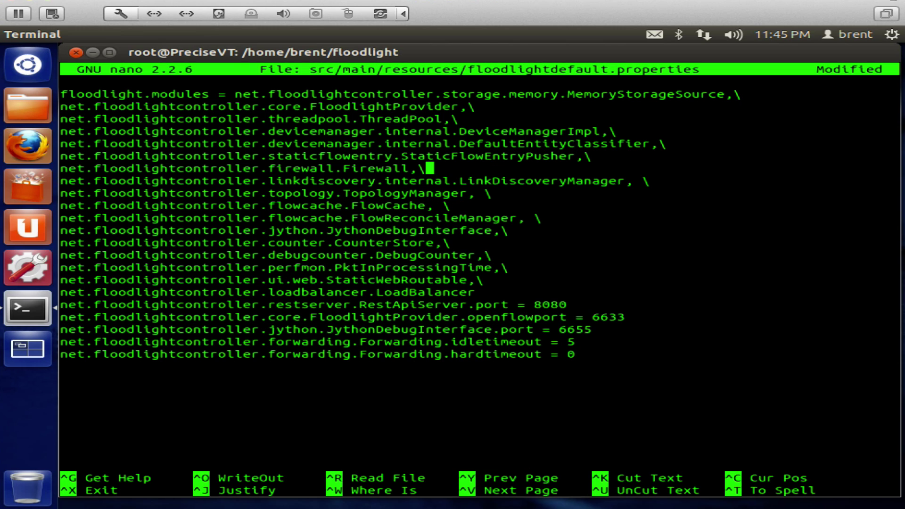
key(ctrl+x)
key(y)
key(Return)
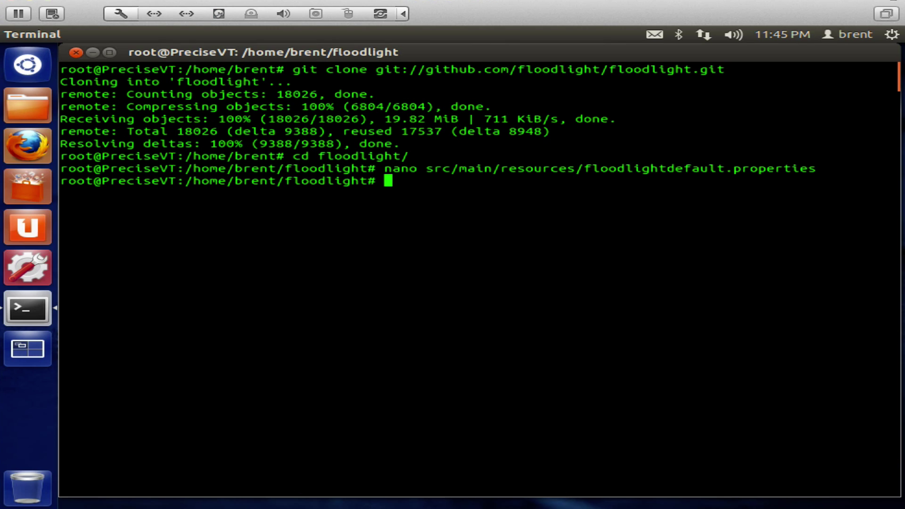
Build Floodlight with ant, producing floodlight.jar and floodlight-test.jar.
text(ant)
key(Return)
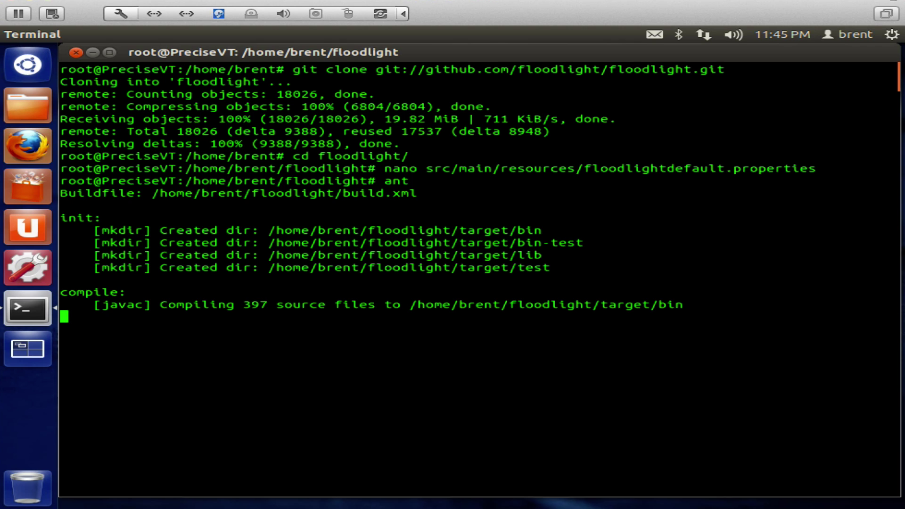
drag(375, 182, 418, 182)
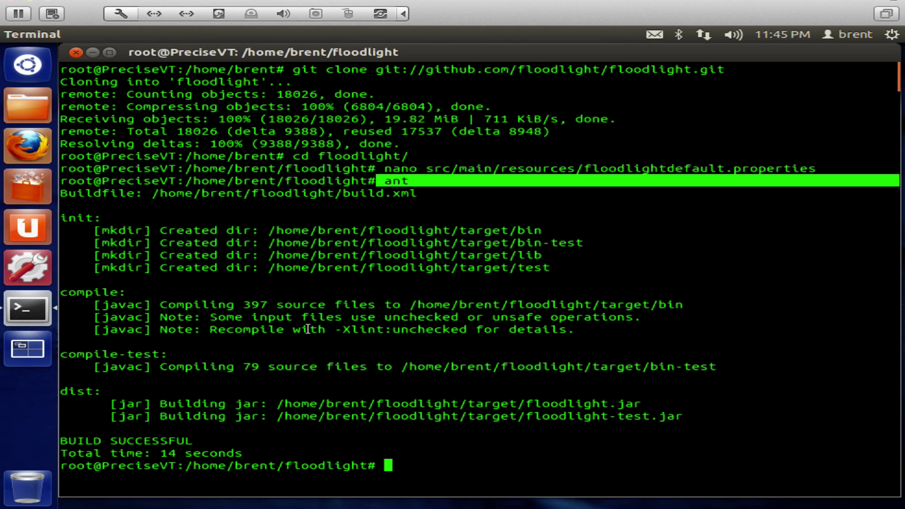
List the floodlight folder with ls and select the target folder name.
text(ls)
key(Return)
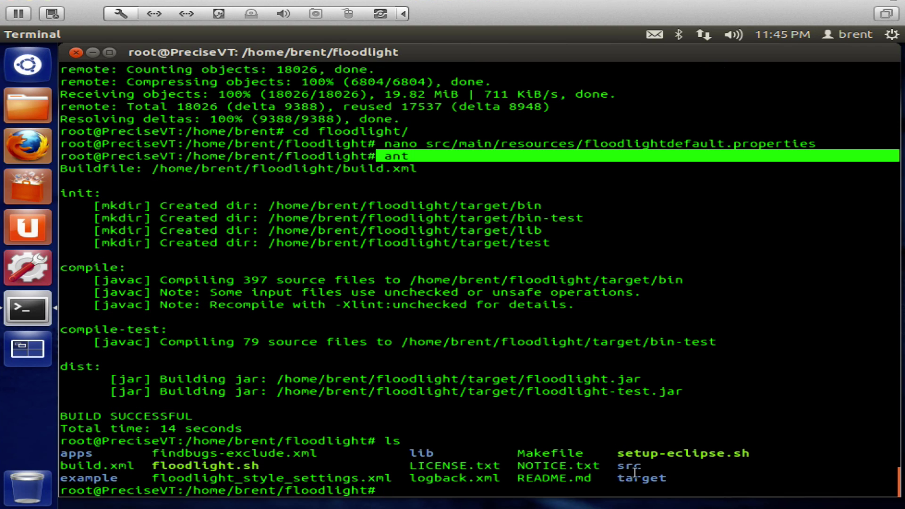
drag(667, 474, 615, 476)
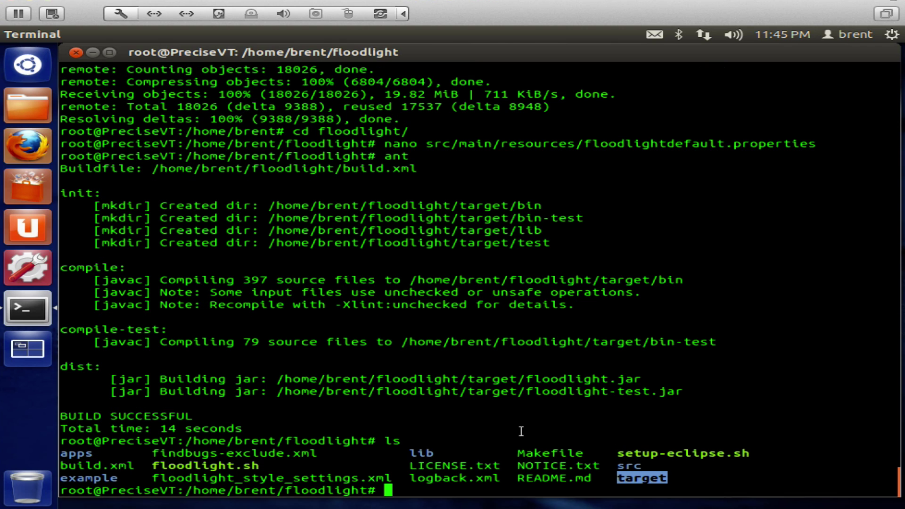
Run java -jar target/floodlight.jar to launch the controller on ports 8080 and 6633.
text(java -jar target/)
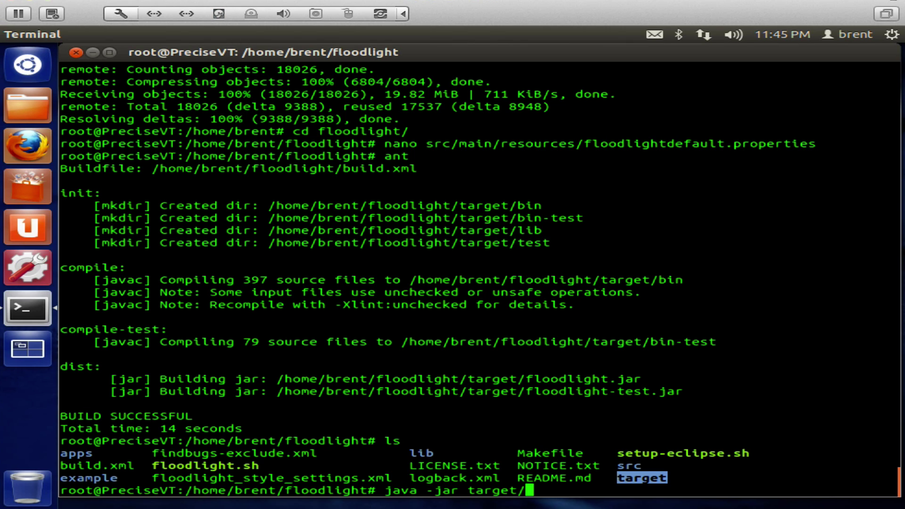
text(floodlight.jar)
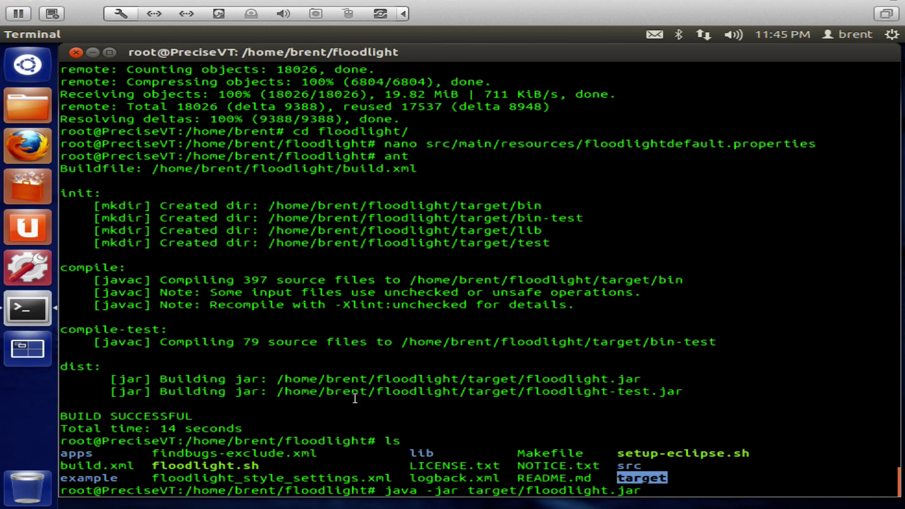
drag(385, 493, 646, 492)
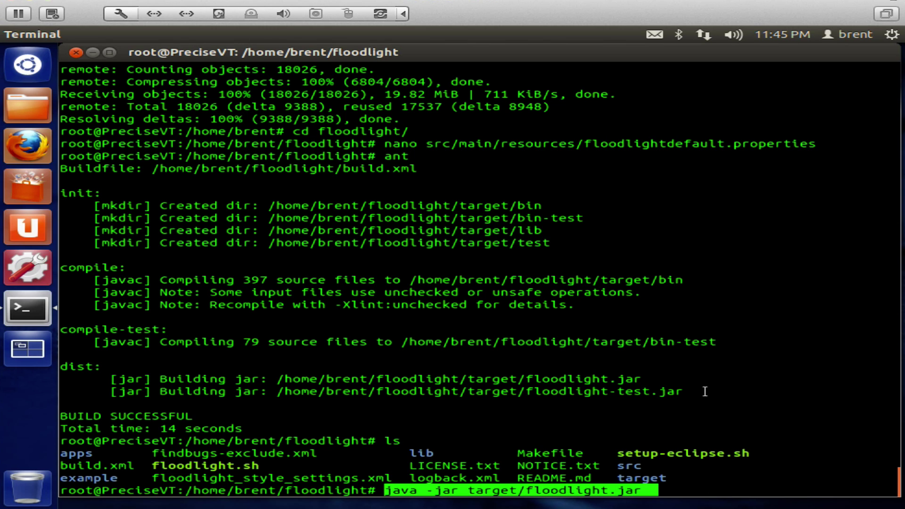
key(Return)
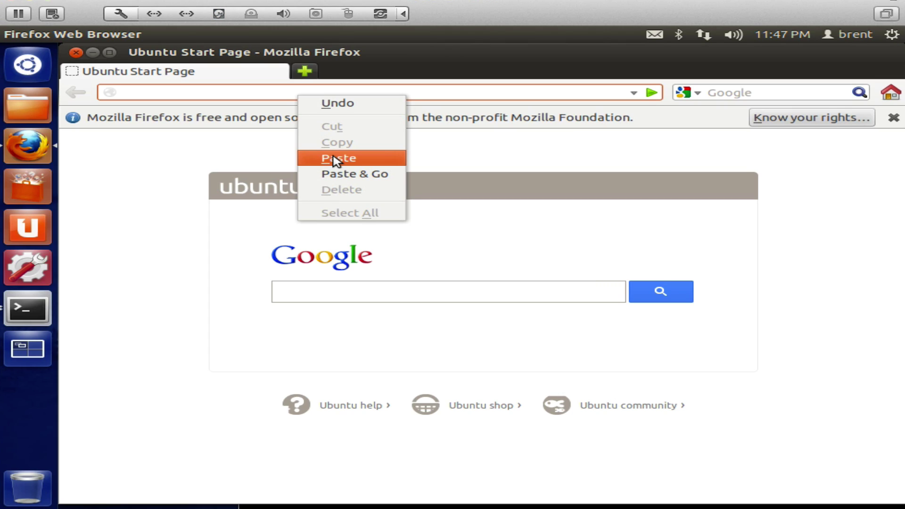
click(333, 158)
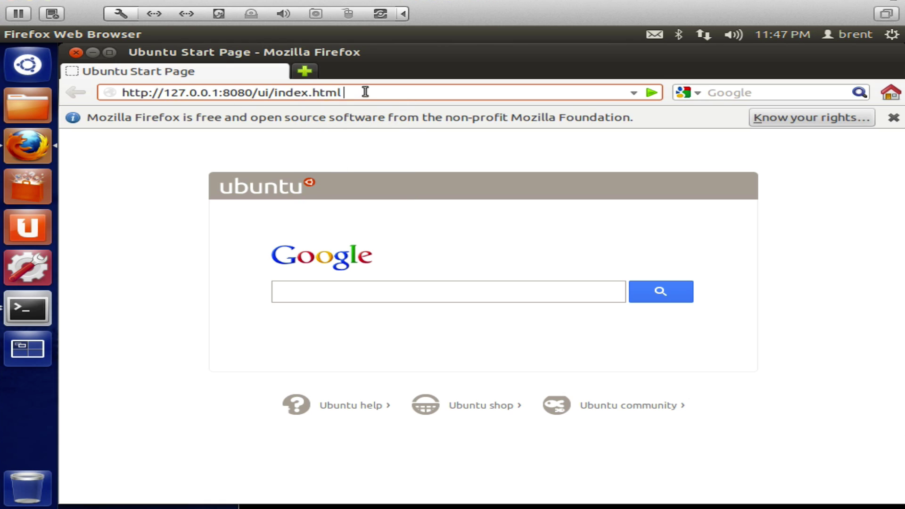
drag(363, 90, 107, 89)
key(Return)
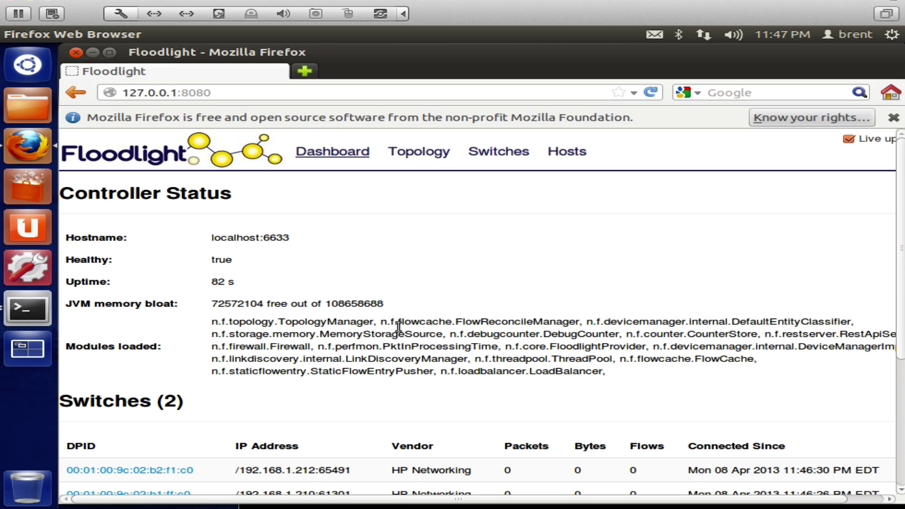
Open switch 00:01:00:9c:02:b2:f1:c0's page showing 4 ports and 0 flows.
scroll(399, 325, down, 4)
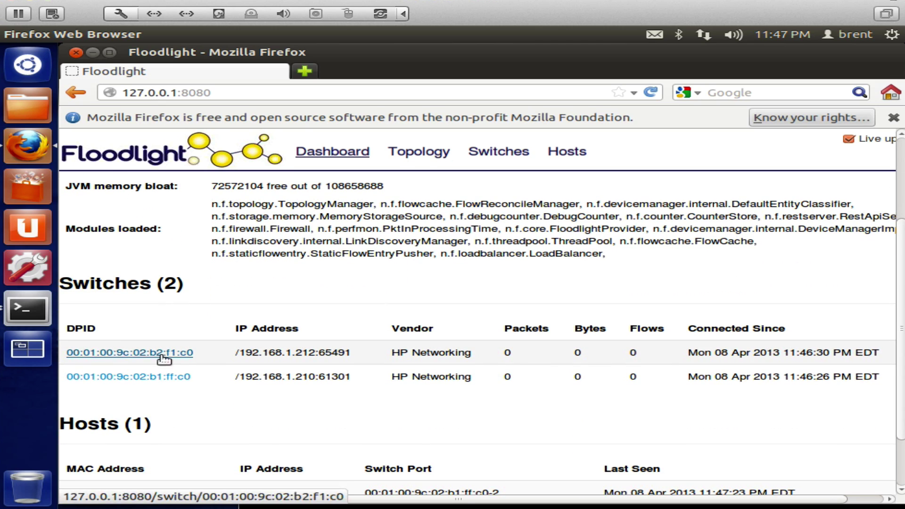
drag(196, 353, 66, 358)
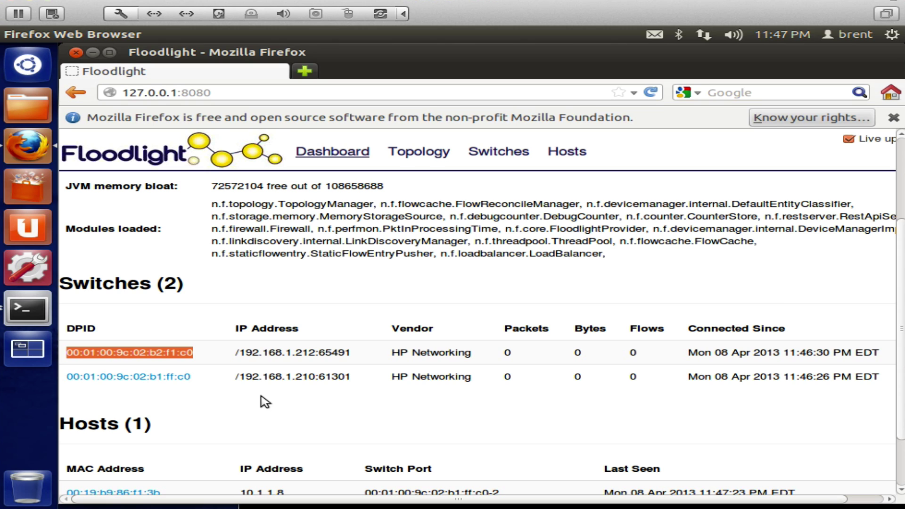
click(174, 354)
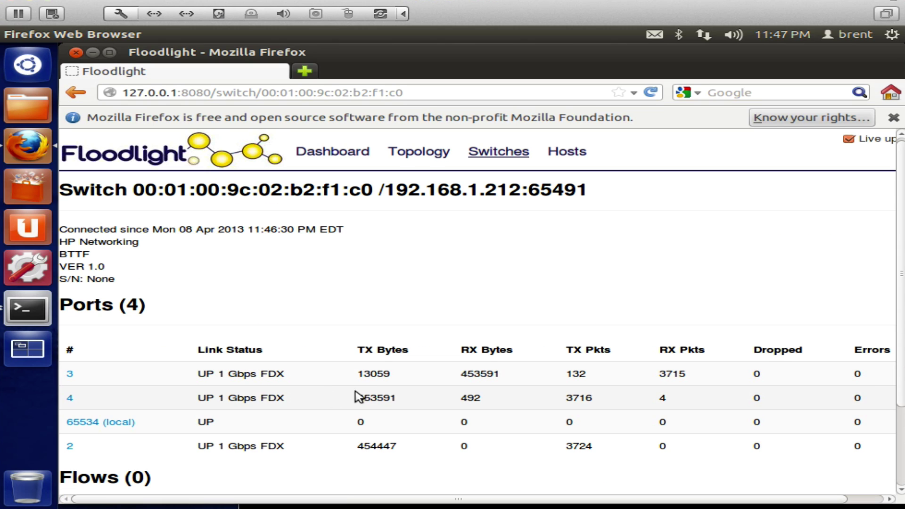
scroll(396, 394, down, 4)
drag(174, 388, 59, 380)
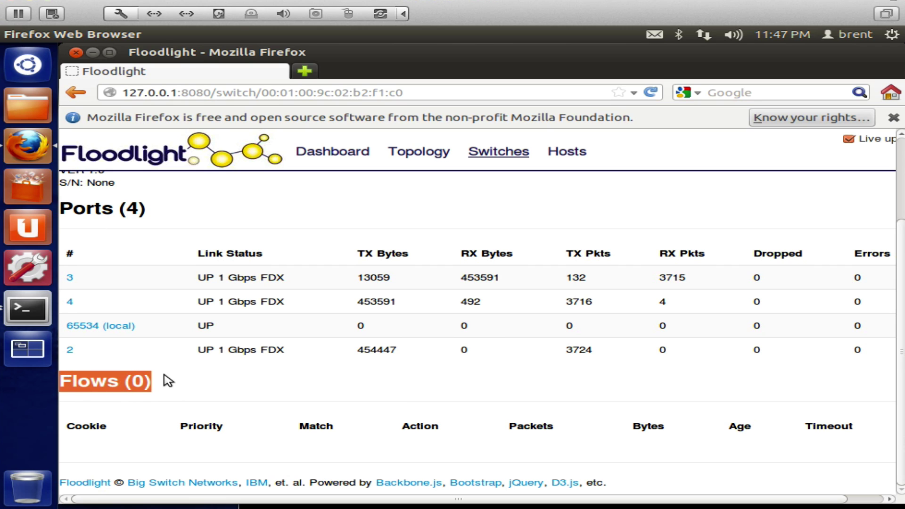
Install curl with sudo apt-get install curl, entering the account password.
text(apt-getin)
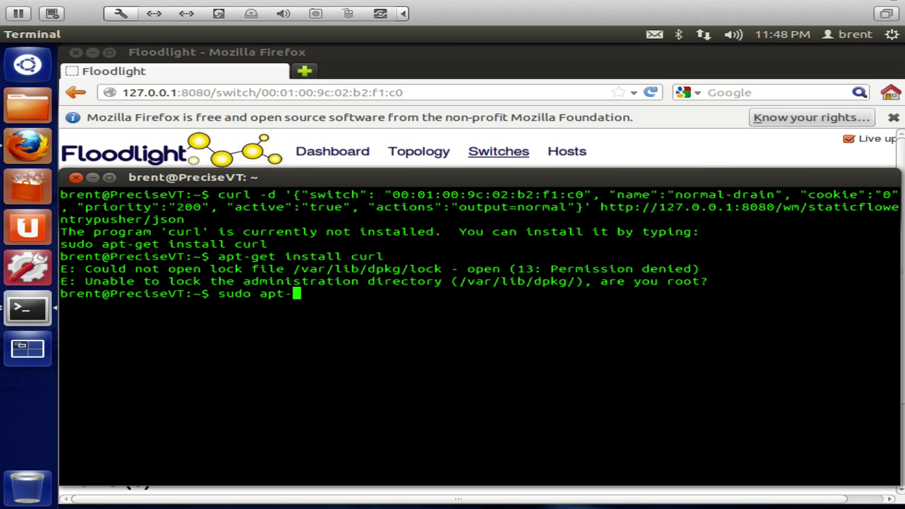
key(BackSpace)
key(BackSpace)
key(BackSpace)
text(install curl)
key(Return)
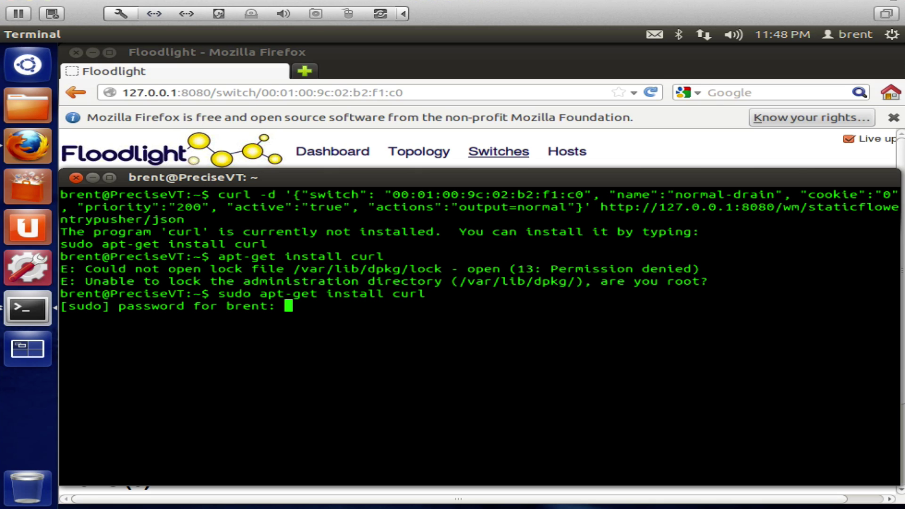
key(Return)
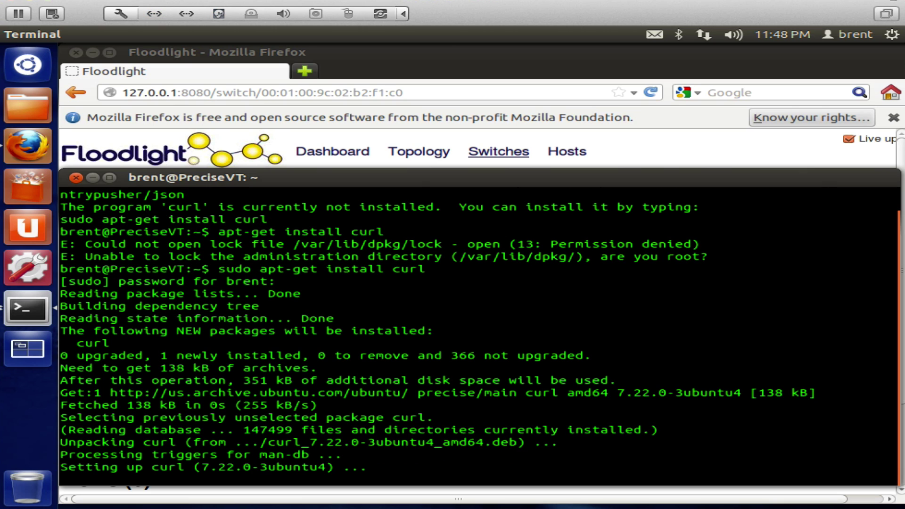
Re-run the curl staticflowentrypusher command to push the priority-200 normal-drain flow.
key(Up)
key(Up)
key(Up)
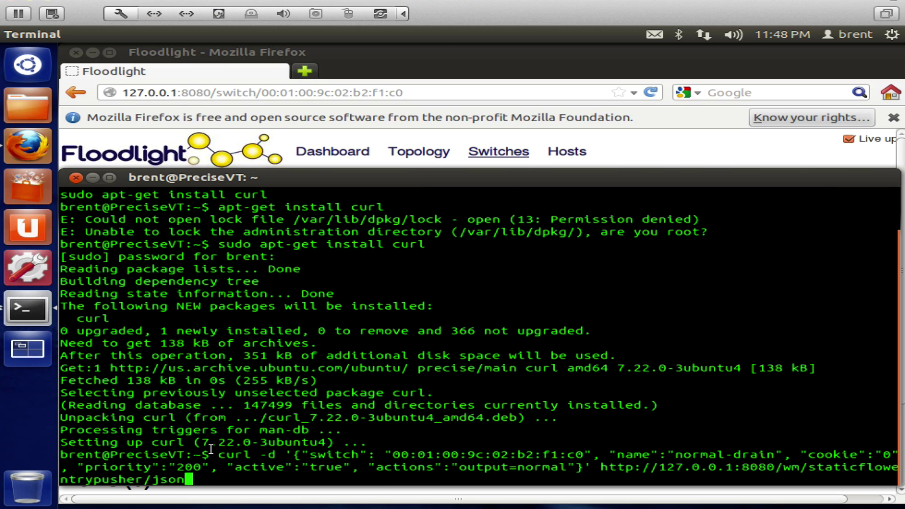
drag(211, 454, 282, 480)
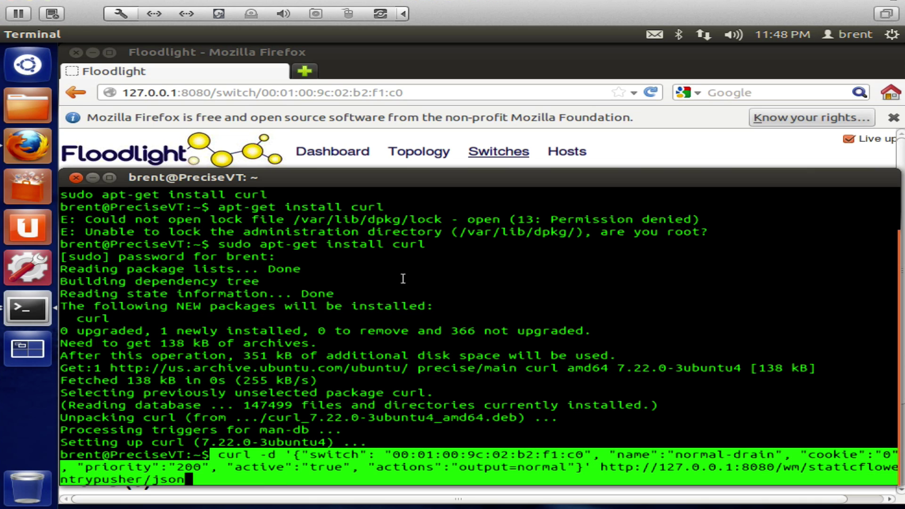
key(Return)
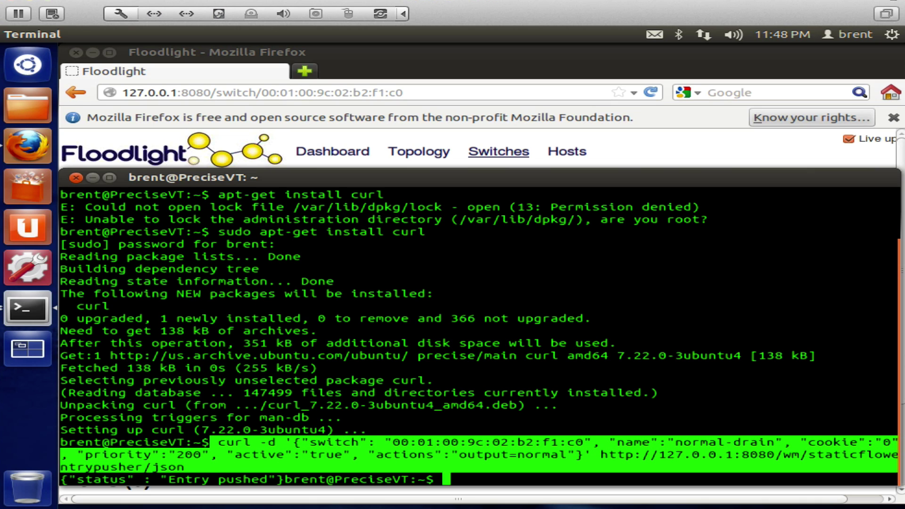
key(Return)
key(Return)
key(Return)
Reopen switch 00:01:00:9c:02:b2:f1:c0's page to see its single priority-200 flow.
click(429, 59)
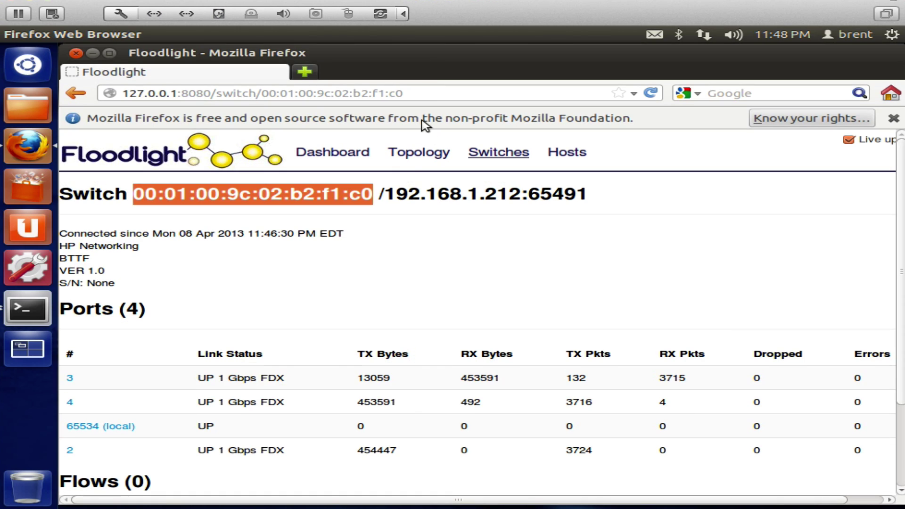
scroll(293, 277, down, 4)
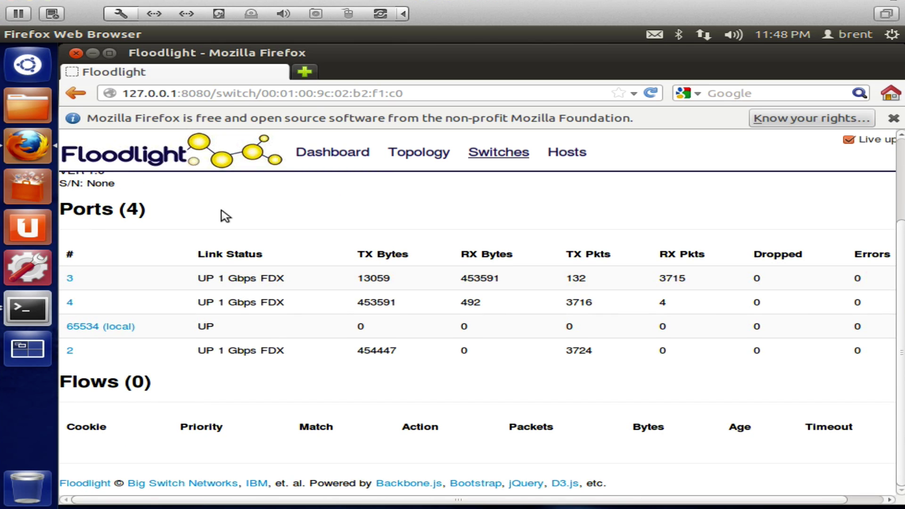
scroll(224, 216, up, 4)
click(494, 152)
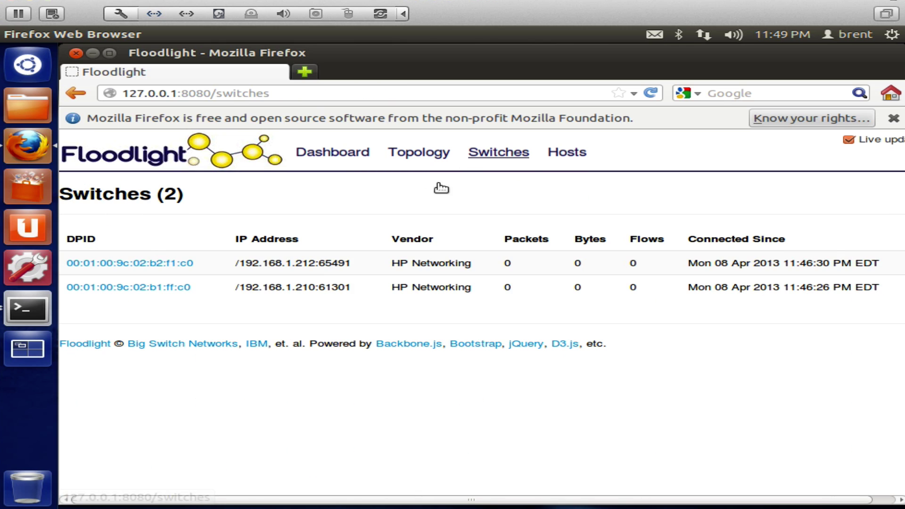
click(141, 263)
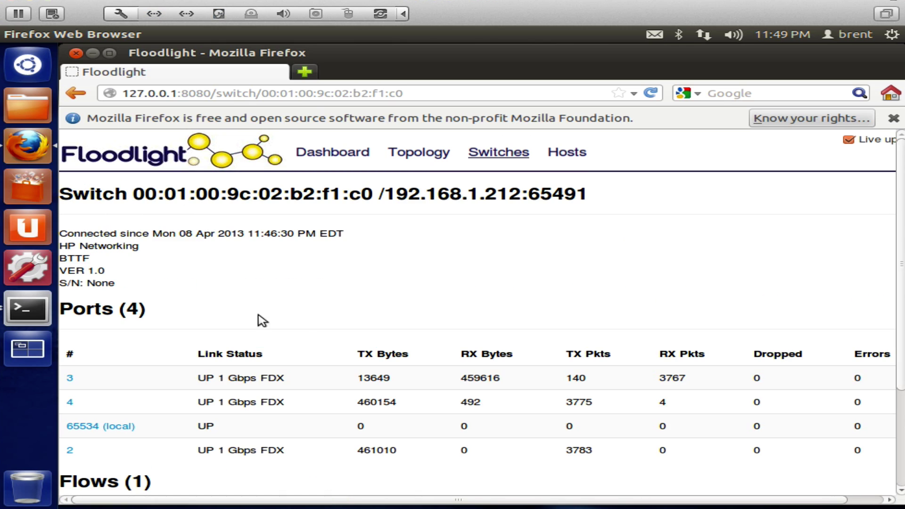
scroll(311, 337, down, 4)
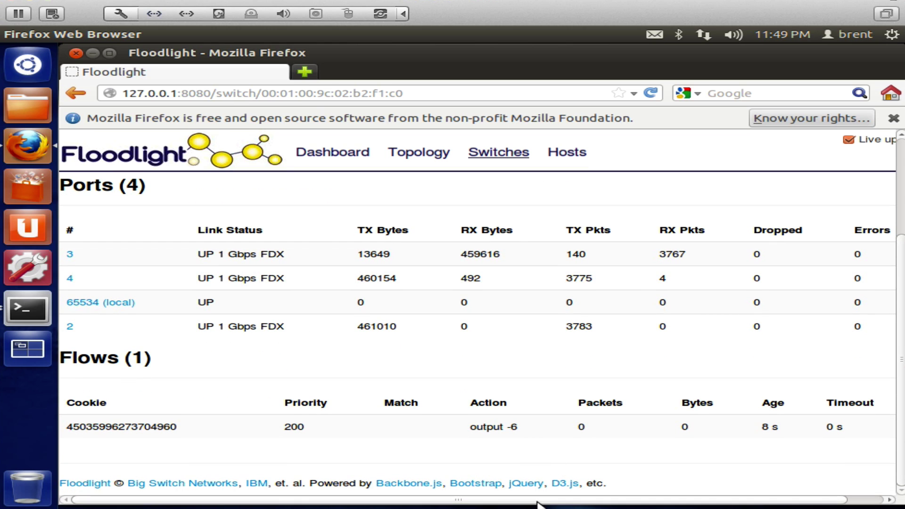
drag(565, 502, 519, 503)
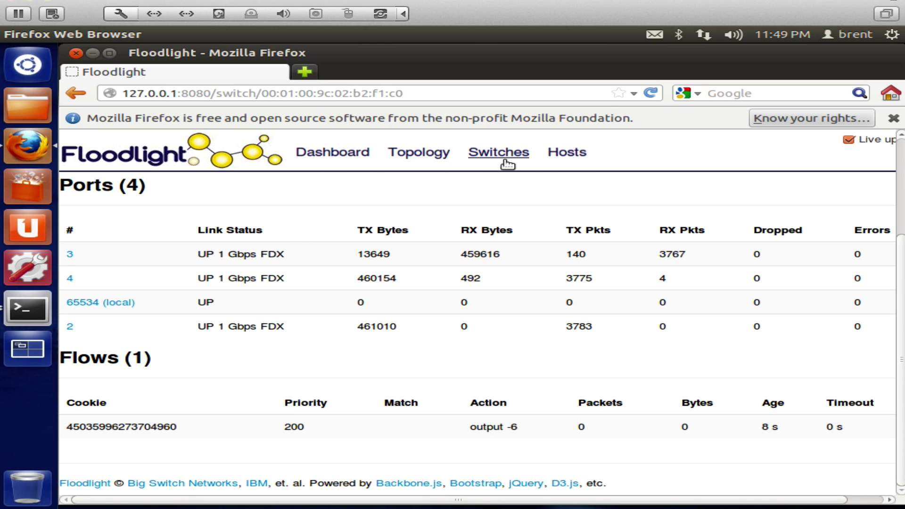
click(476, 155)
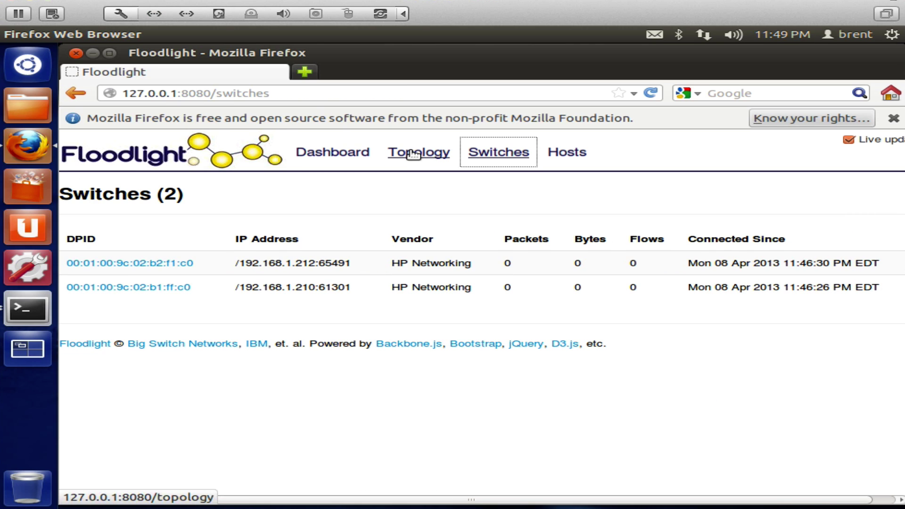
click(161, 267)
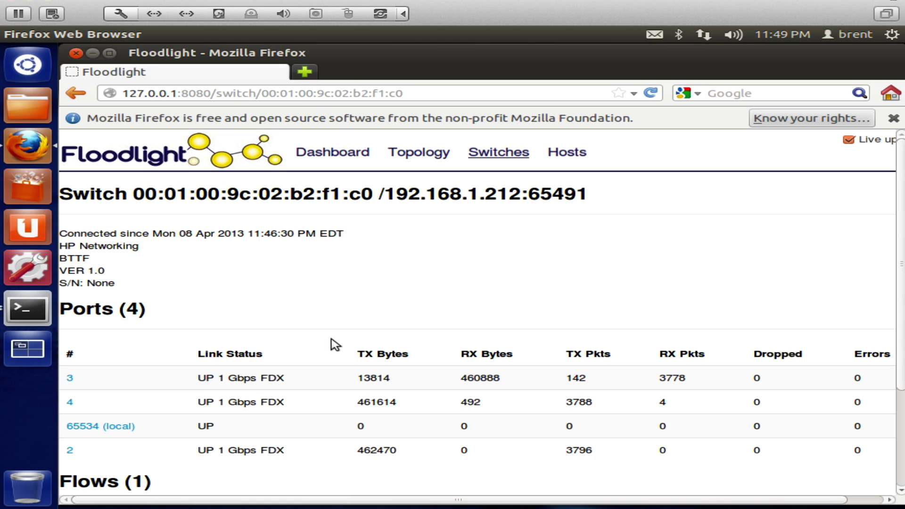
scroll(332, 344, down, 5)
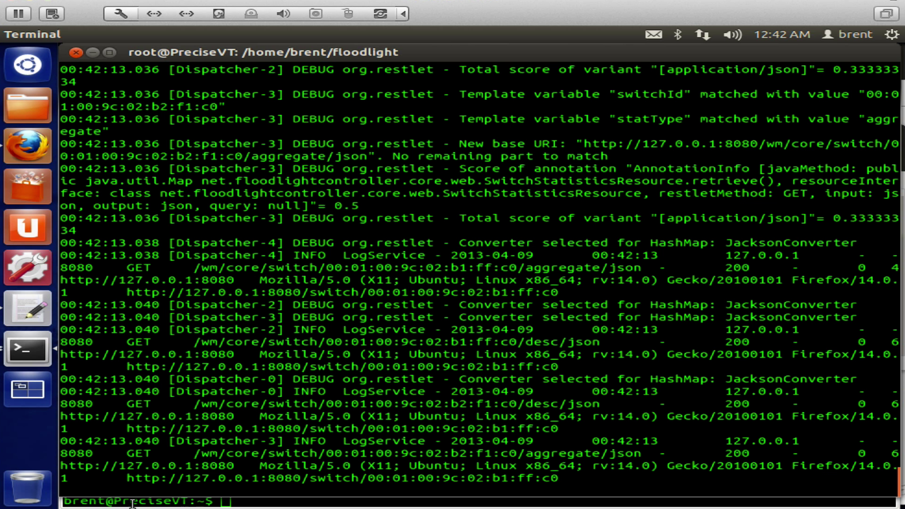
Run the pasted curl clear commands to wipe the static flows on both HP switches.
click(133, 503)
key(Return)
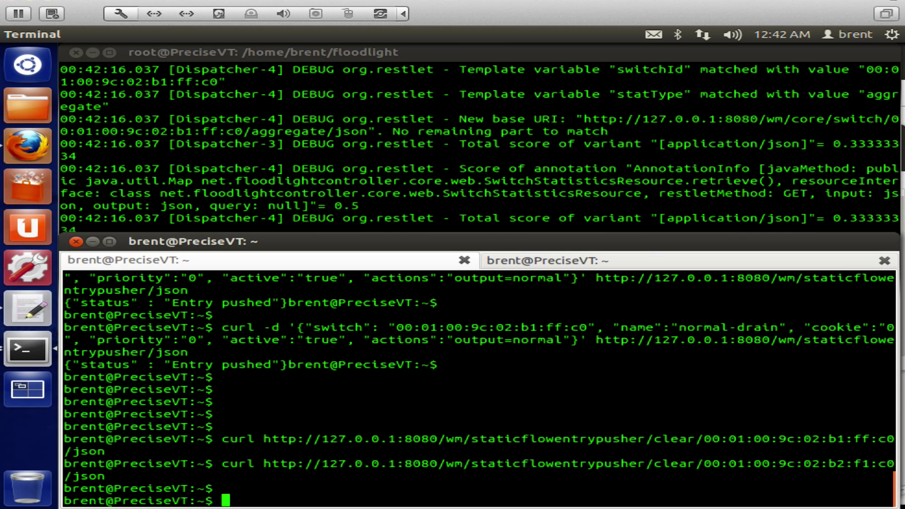
text(curl http://127.0.0.1:8080/wm/staticflowentrypusher/clear/00:01:00:9c:02:b1:ff:c0/json curl http://127.0.0.1:8080/wm/staticflowentrypusher/clear/00:01:00:9c:02:b2:f1:c0/json)
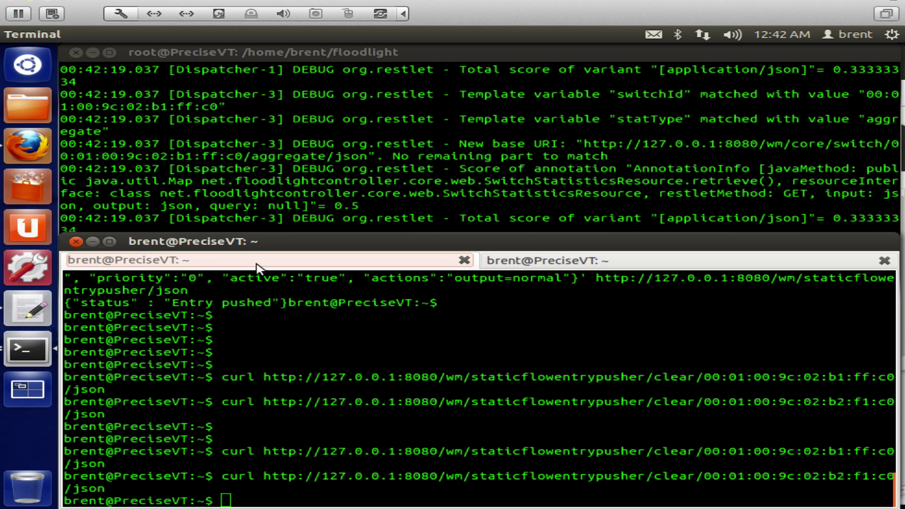
Run 'sho openflow instance fl flows' on HP-2 twice to check its flow table.
click(563, 262)
text(sho openflow instance fl flows)
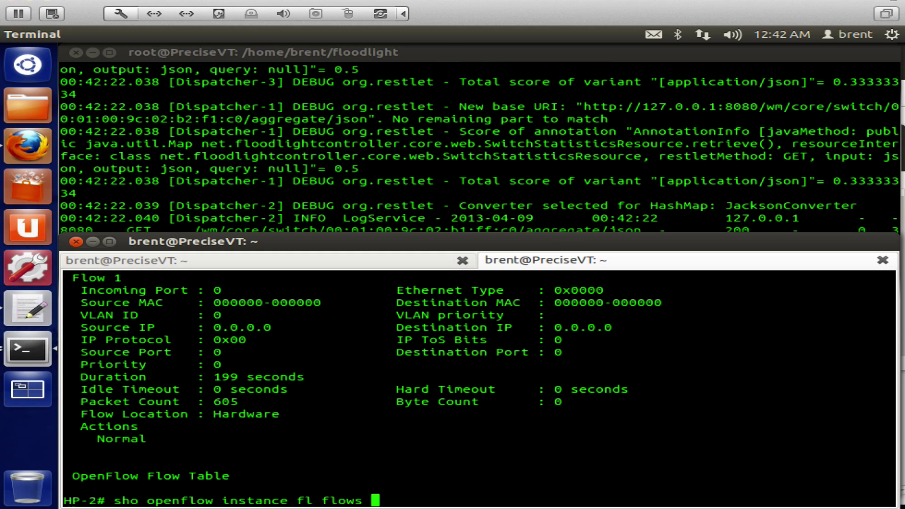
key(Return)
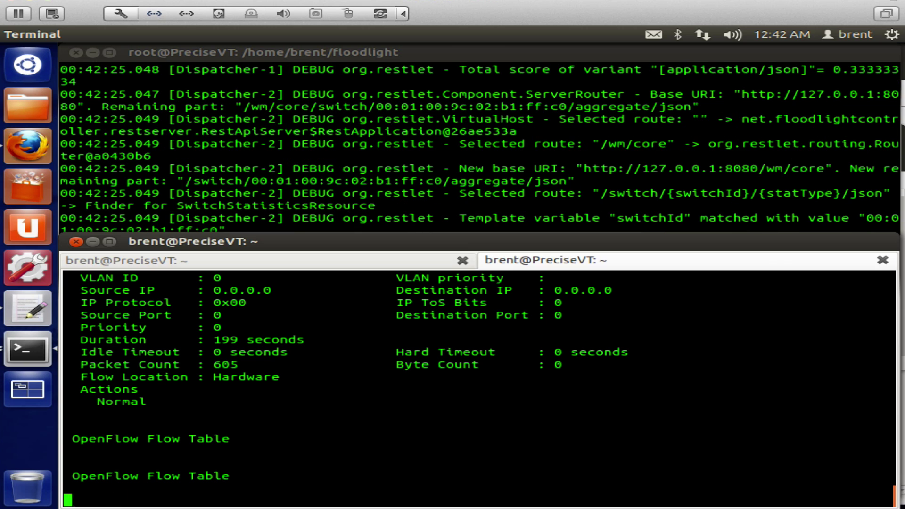
key(Up)
key(Return)
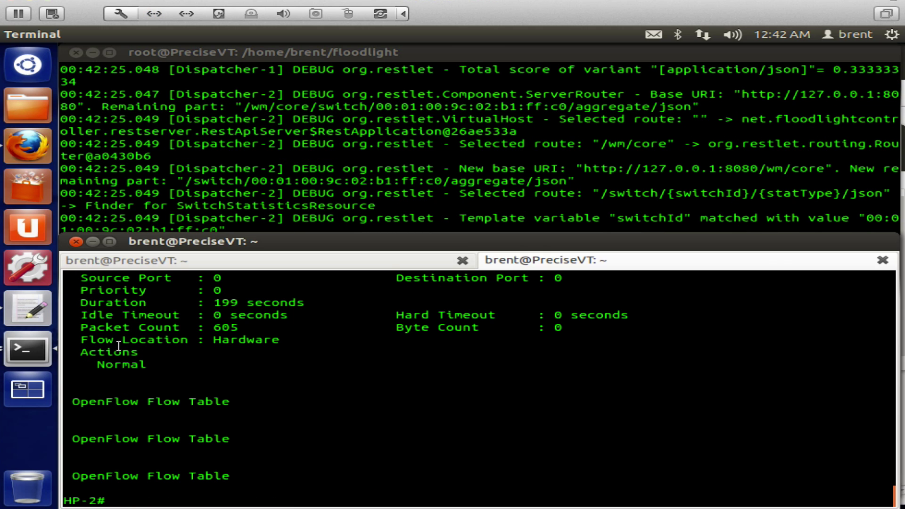
Copy the two curl -d push commands from gedit and run them in the local shell.
click(45, 315)
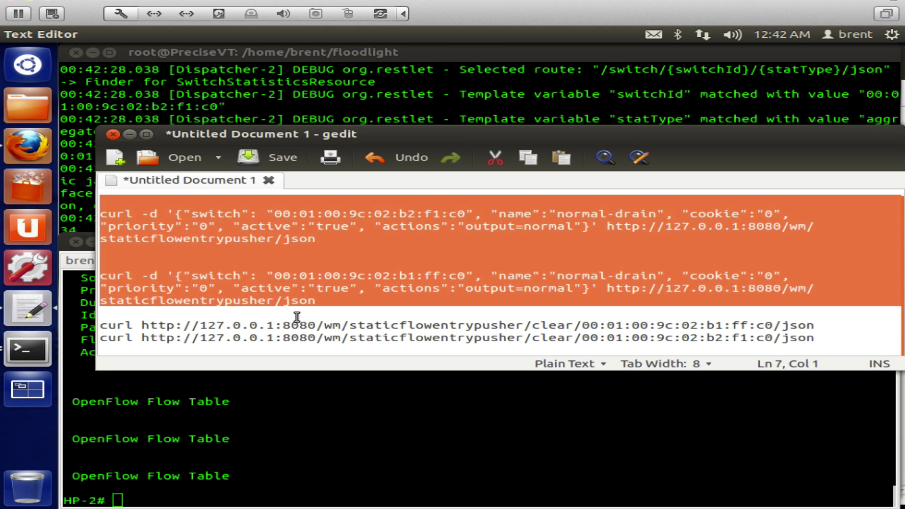
right_click(259, 241)
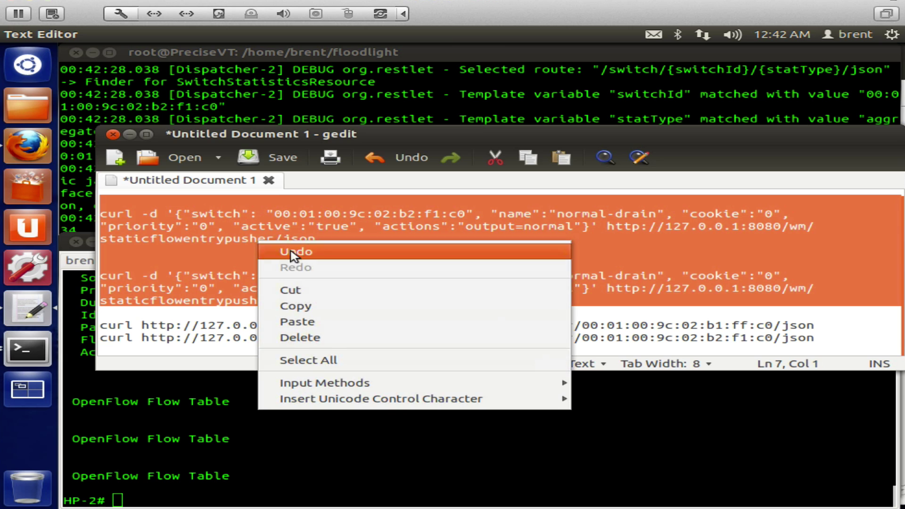
click(324, 306)
click(248, 414)
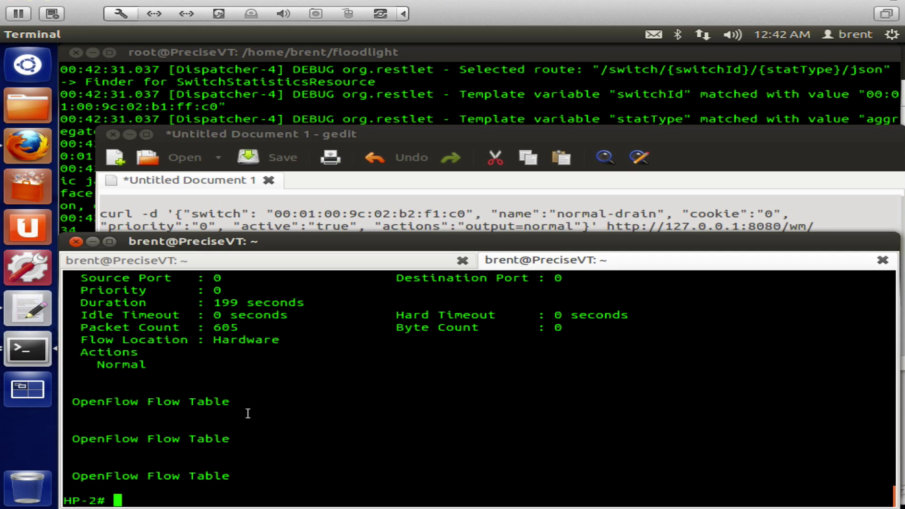
click(349, 264)
key(ctrl+shift+v)
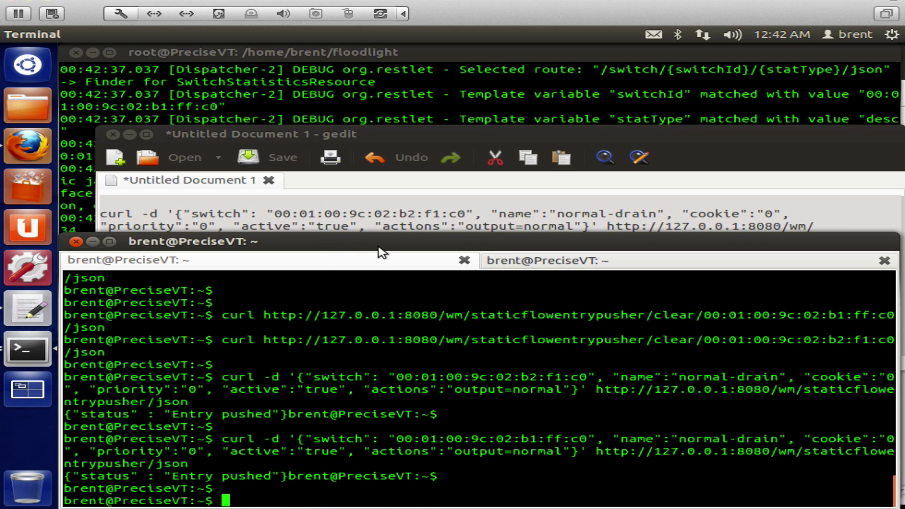
Highlight a block of the Floodlight controller log output, then show all terminal windows.
click(424, 92)
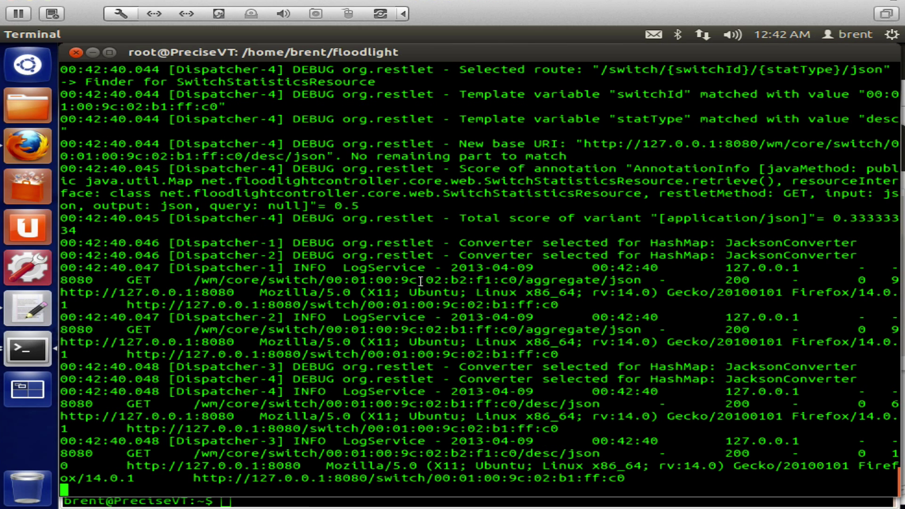
drag(628, 479, 451, 329)
drag(426, 302, 306, 231)
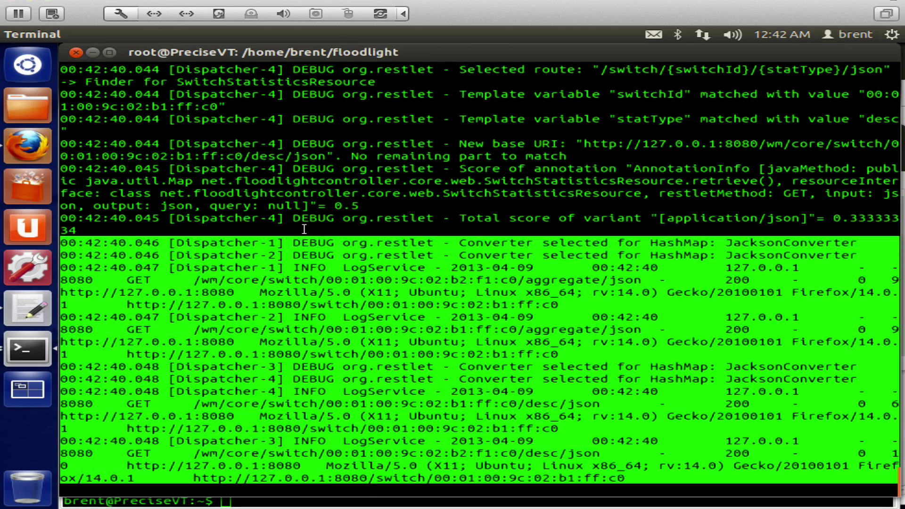
click(11, 347)
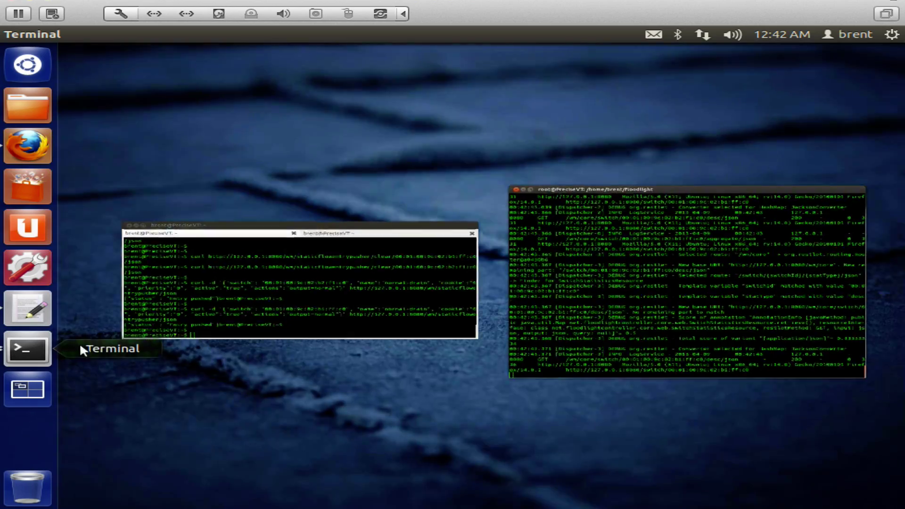
Rerun the flow query on HP-2 and inspect the priority-0 flow's match fields and Normal action.
click(415, 283)
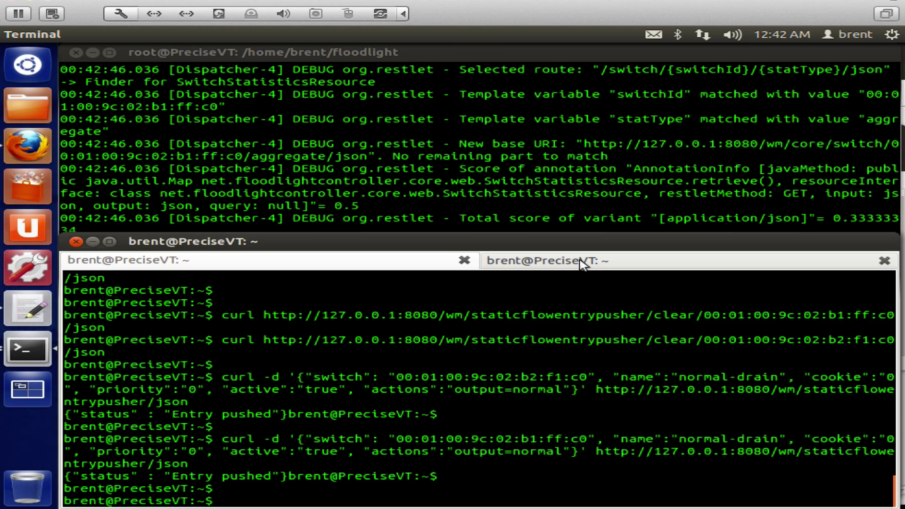
click(584, 263)
key(Up)
key(Return)
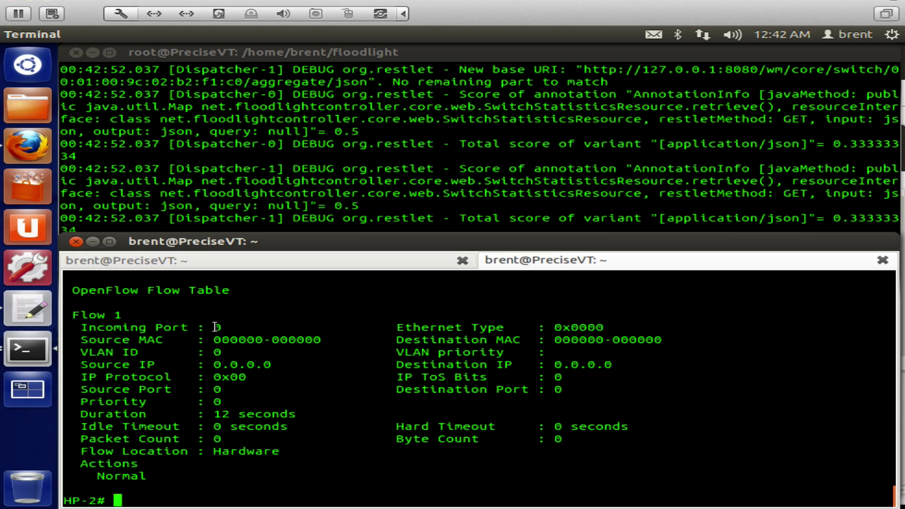
drag(215, 328, 69, 452)
click(305, 460)
drag(182, 465, 68, 465)
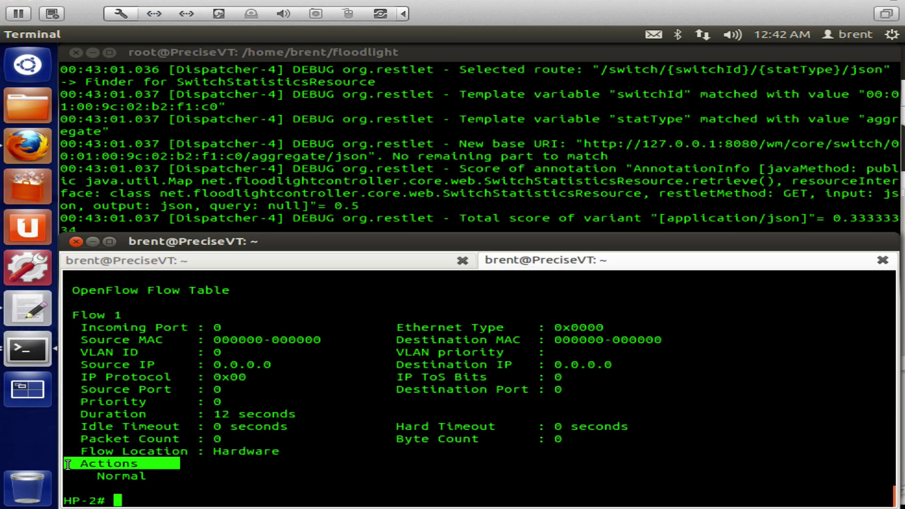
click(358, 449)
Rerun the HP-2 query to see 62 packets and check the Windows ping replies from 10.1.1.8.
key(Up)
key(Return)
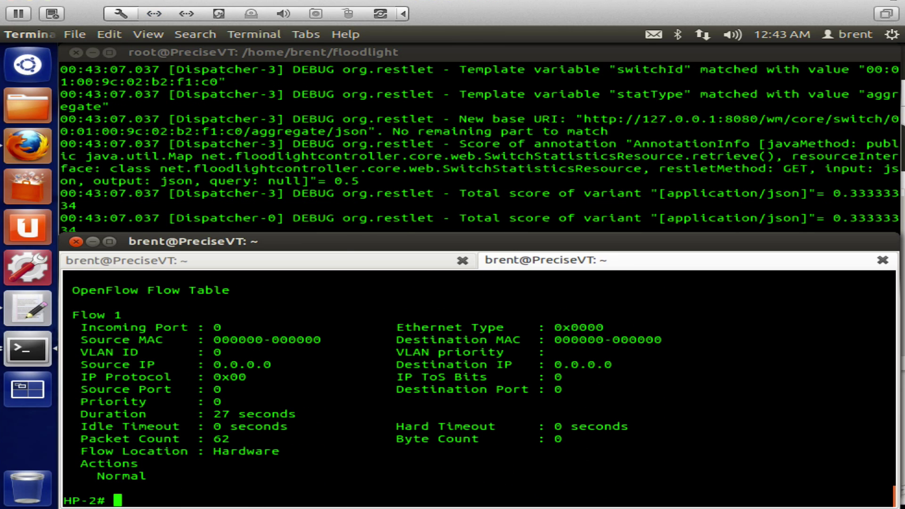
key(alt+Tab)
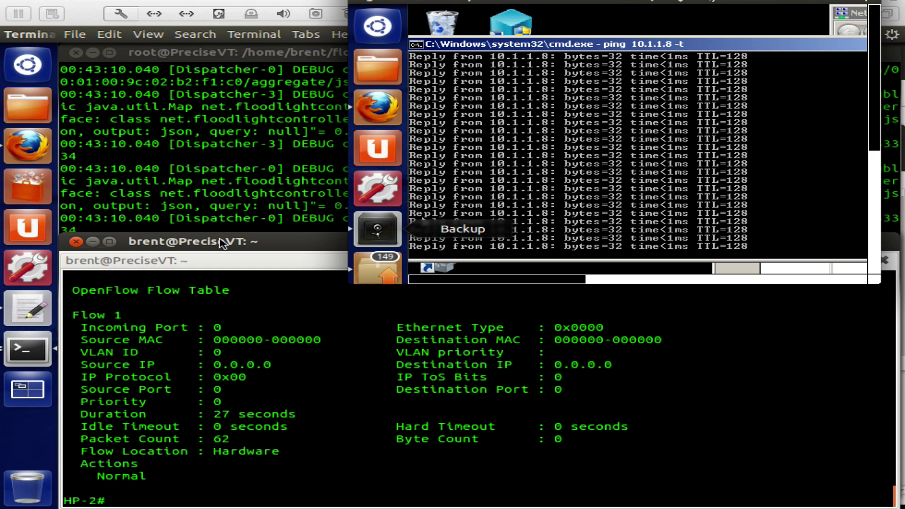
key(alt+Tab)
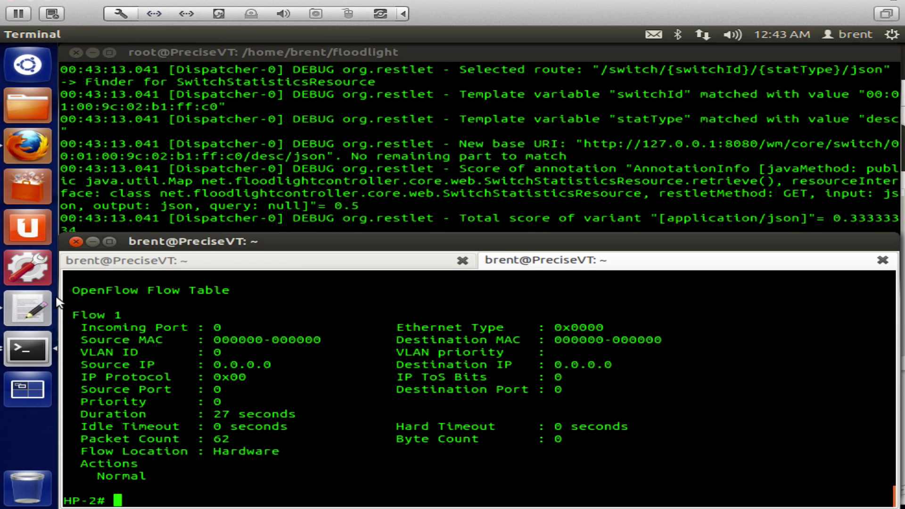
click(22, 306)
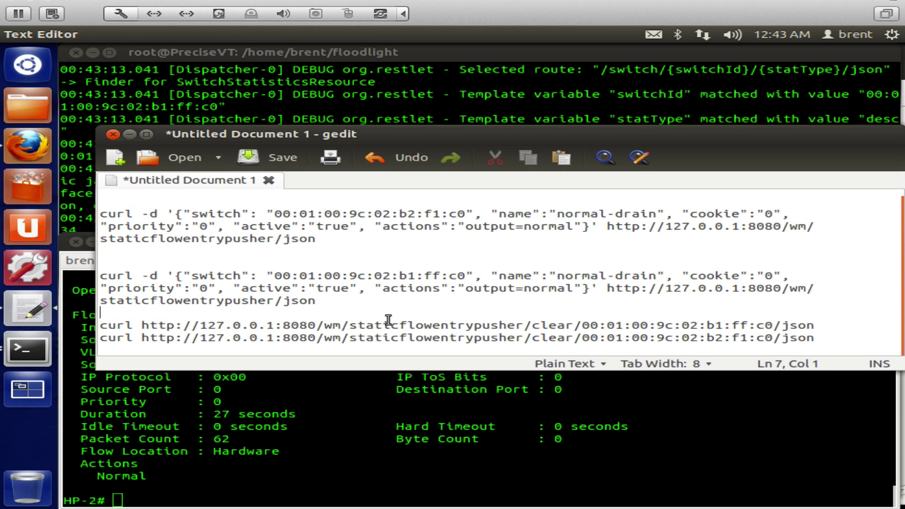
Select the two flow-clearing curl commands in gedit and run them in the local shell.
shift+click(482, 349)
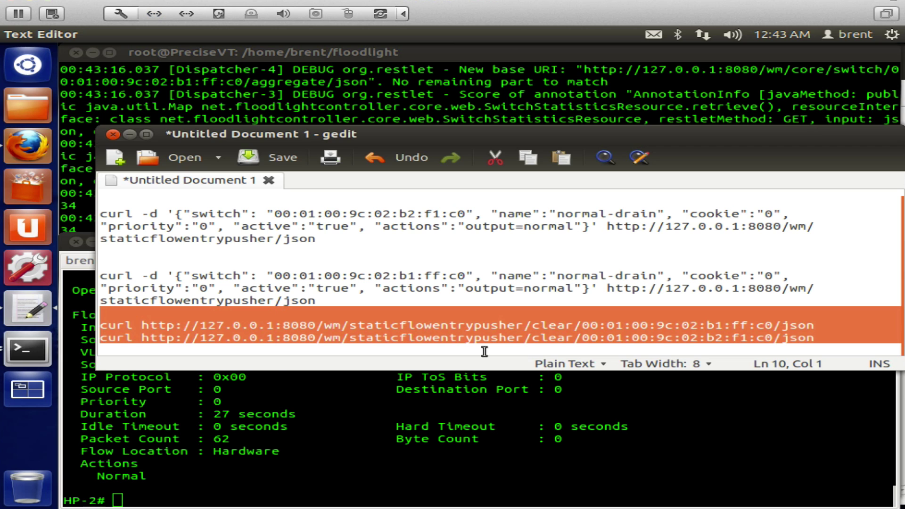
click(371, 439)
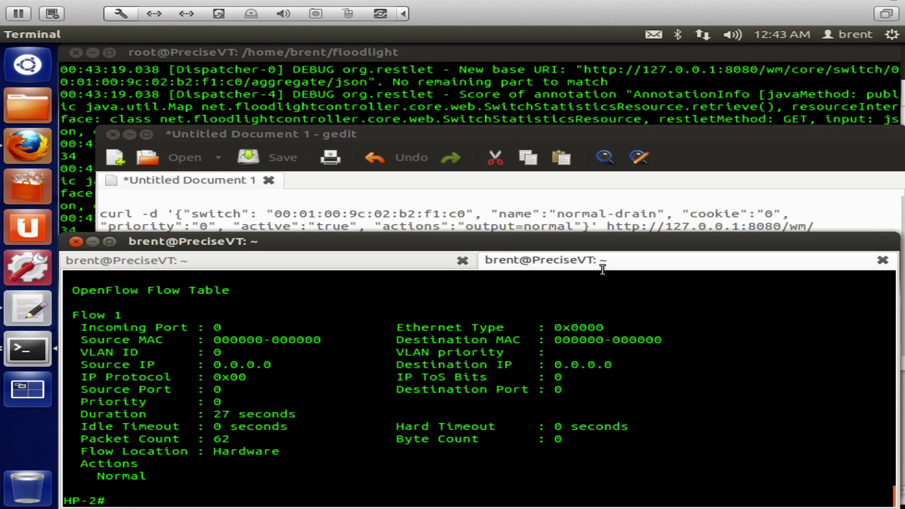
click(371, 267)
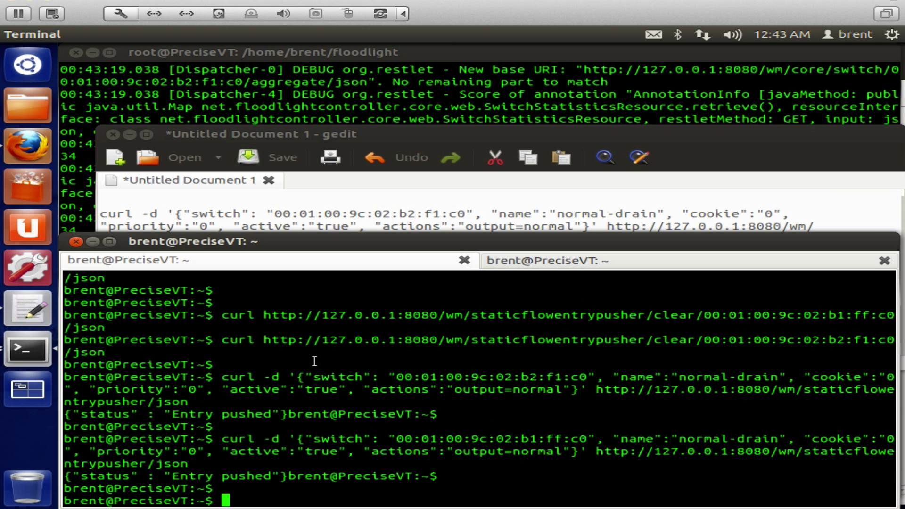
key(ctrl+shift+v)
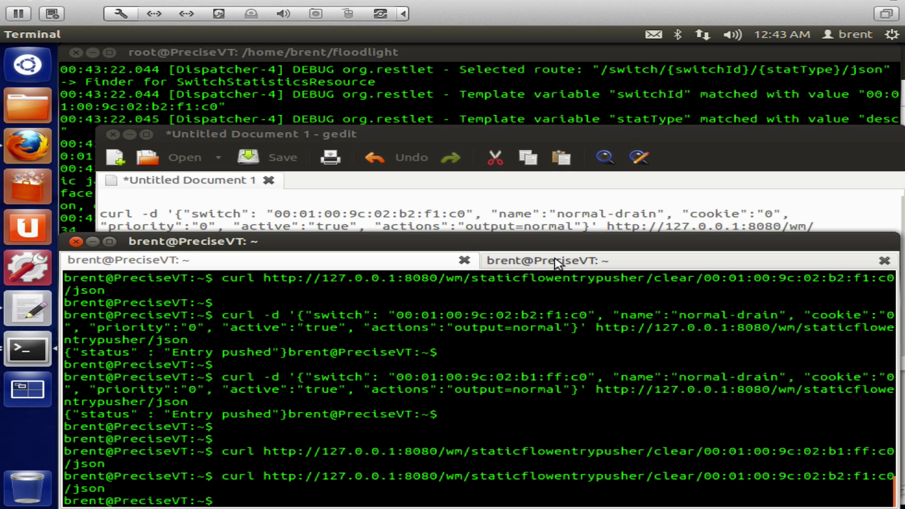
Rerun 'sho openflow instance fl flows' twice on HP-2 to confirm its flow table is empty.
click(557, 262)
key(Up)
key(Return)
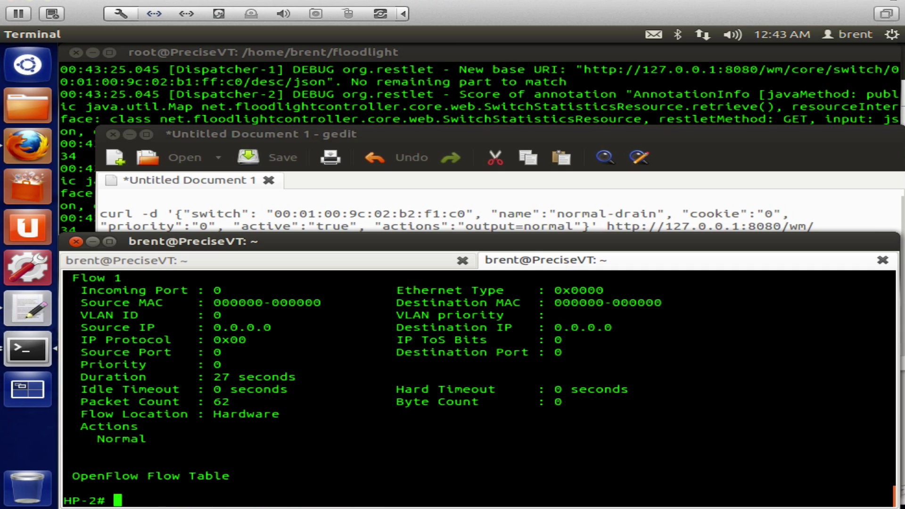
key(Up)
key(Return)
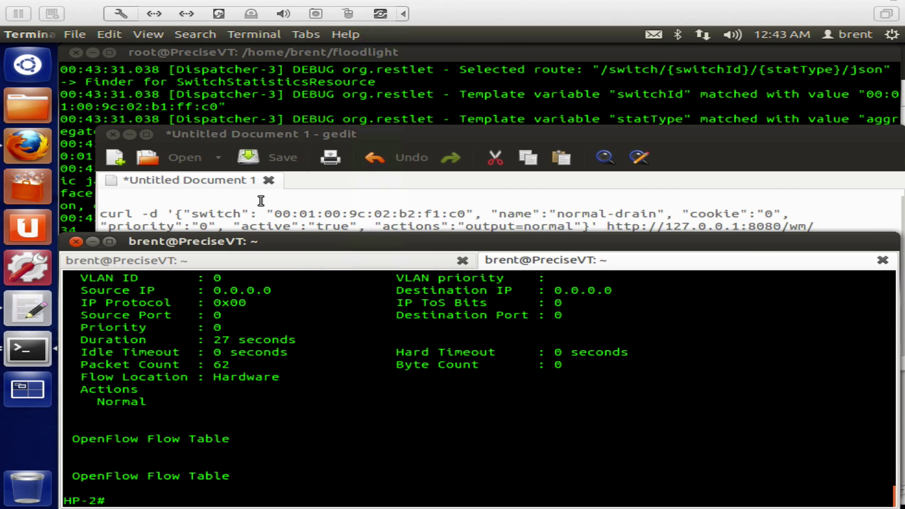
Select both curl push commands in gedit and middle-click paste them into the shell to run.
click(278, 199)
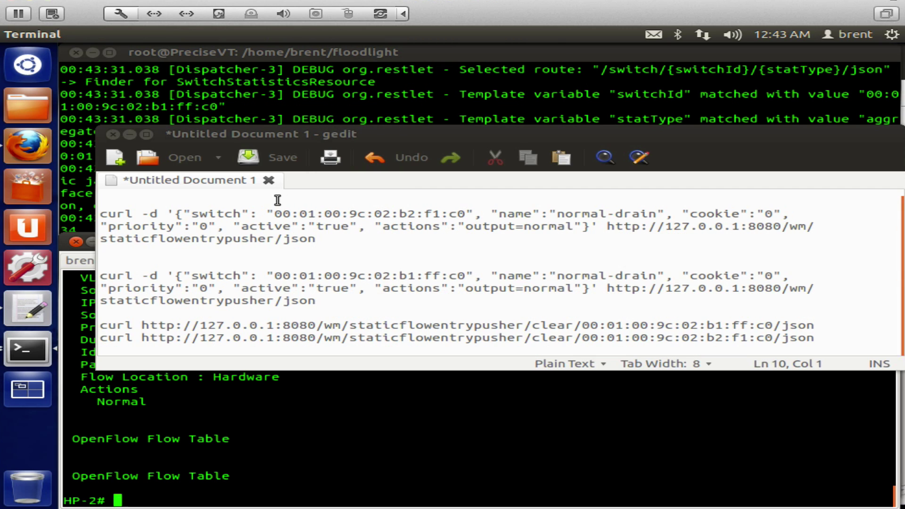
drag(278, 199, 422, 311)
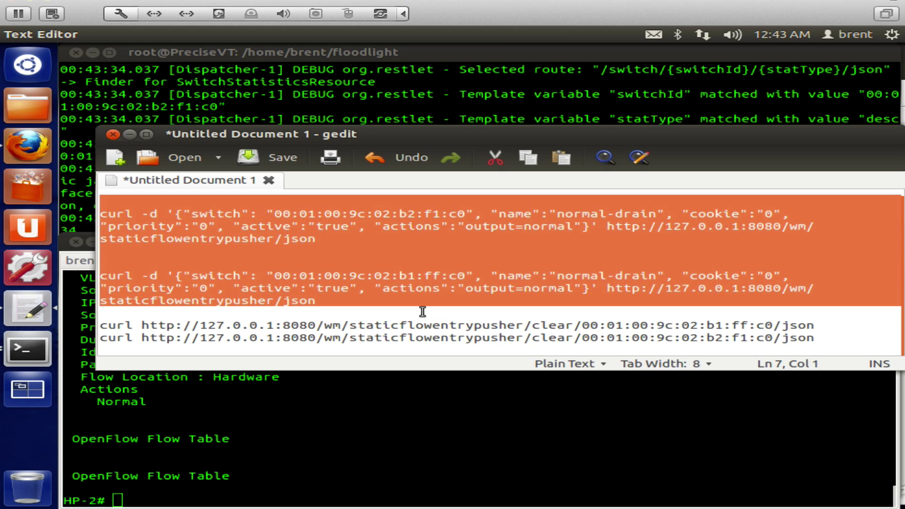
click(376, 430)
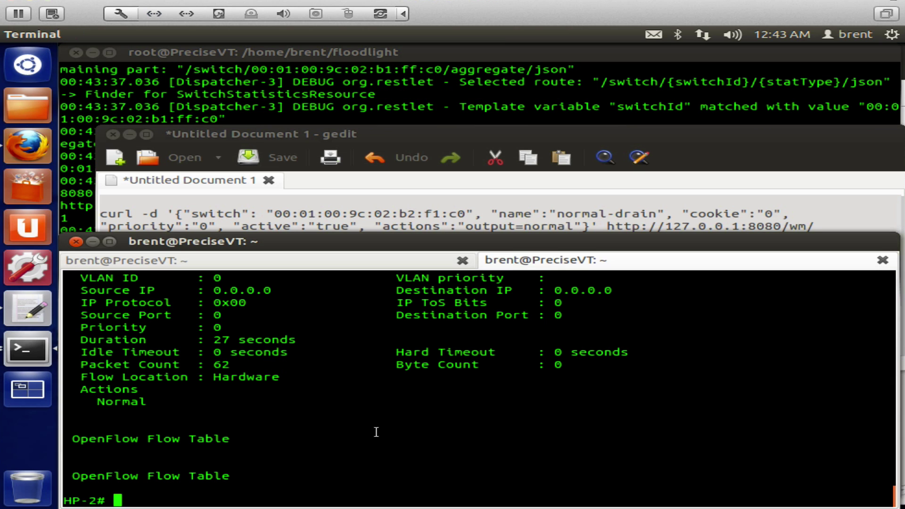
middle_click(376, 430)
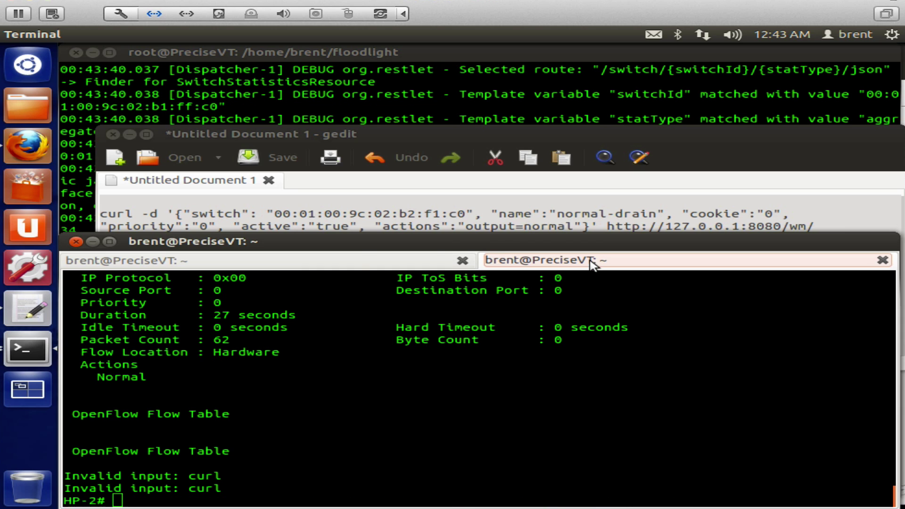
click(352, 260)
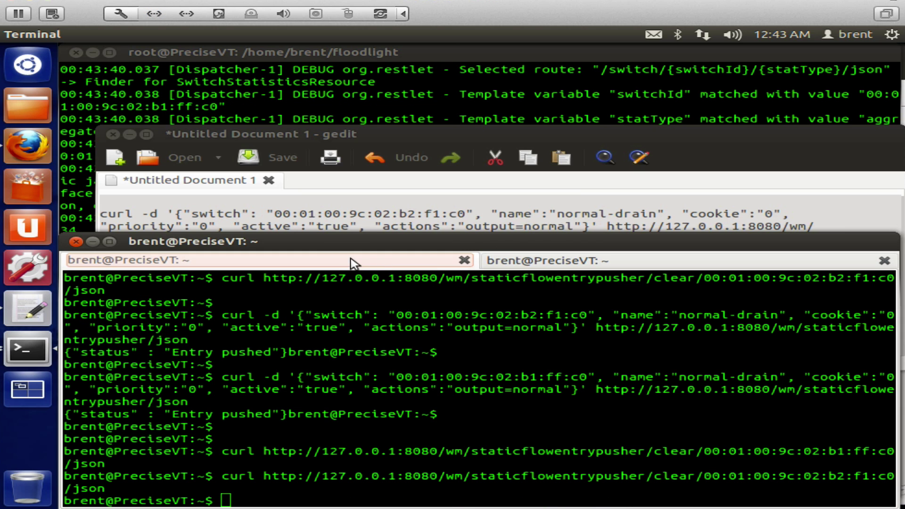
middle_click(410, 403)
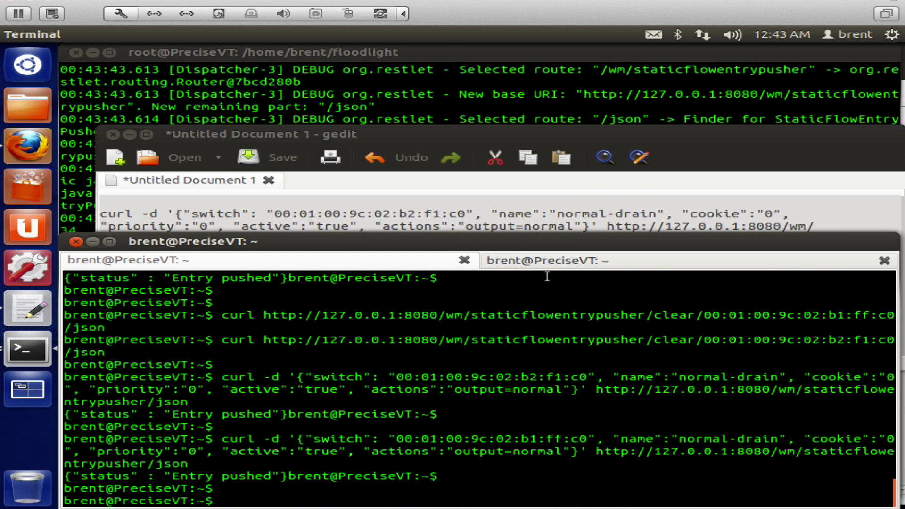
Clear the HP-2 prompt and run 'sho openflow instance f1 flows' to list the Normal flow.
click(570, 261)
text(curl -d '{"switch": "00:01:00:9c:02:b2:f1:c0", "name":"normal-drain", "cookie":"0", "priority":"0", "active":"true", "actions":"output=normal"}' http://127.0.0.1:8080/wm/staticflowentrypusher/json)
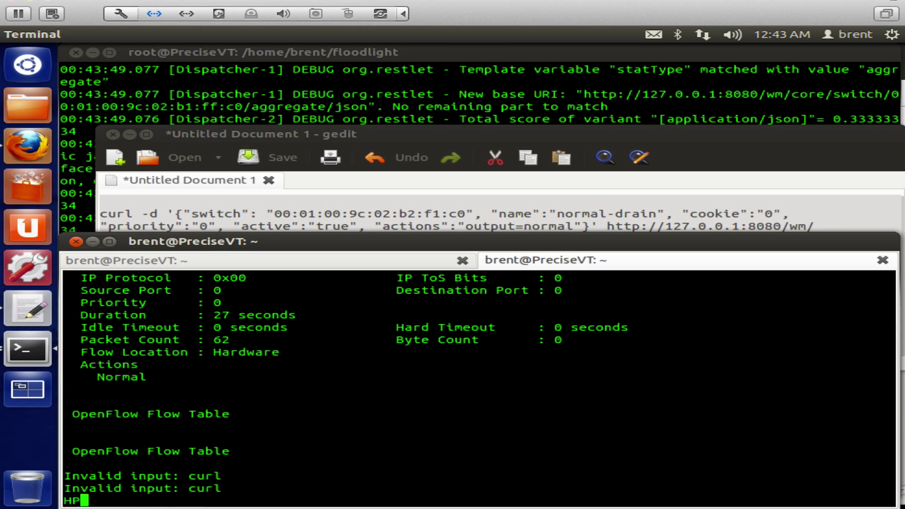
text(sho openflow)
key(Return)
text(instance f1 flows)
key(Return)
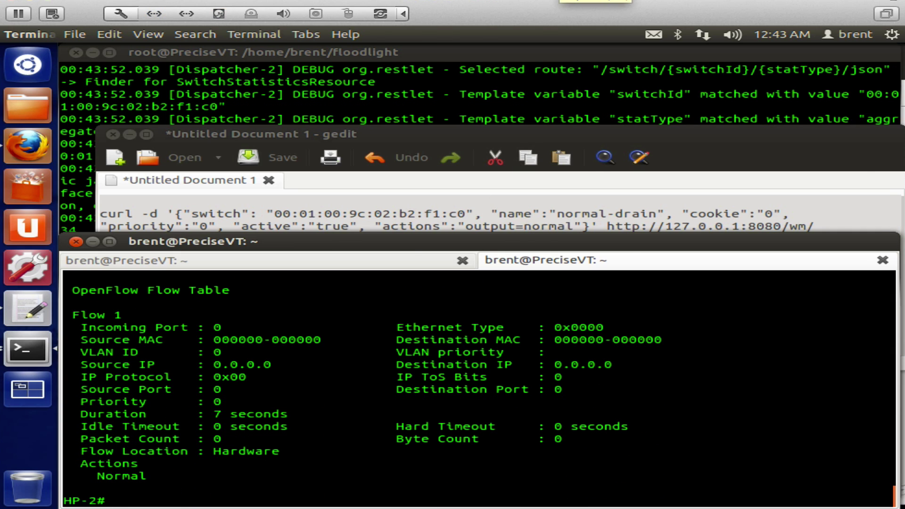
In Command Prompt, run the iperf test to 10.1.1.8 twice, each reaching 94.4 Mbits/sec.
key(alt+Tab)
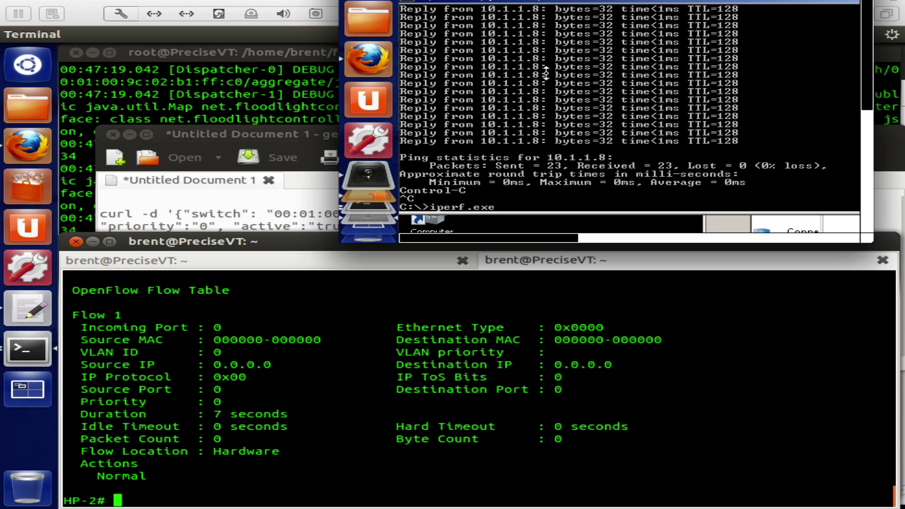
key(BackSpace)
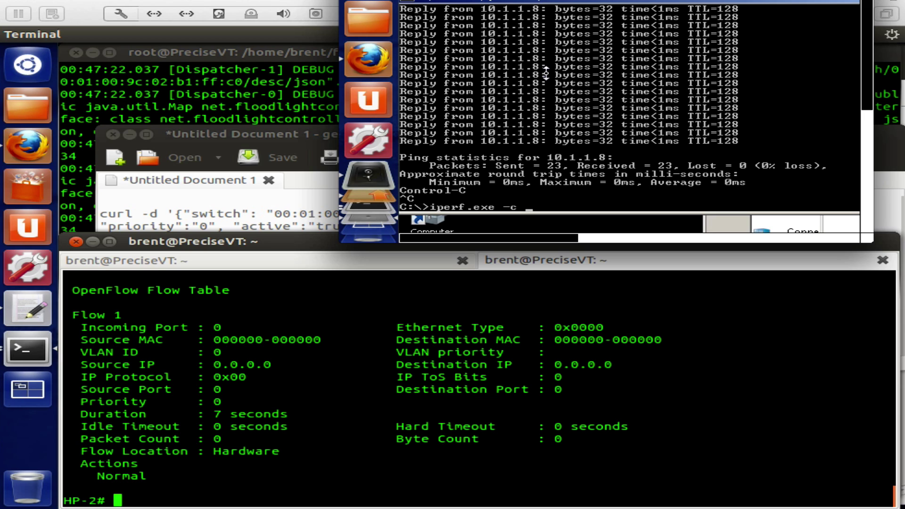
text(c 10.1.1.8)
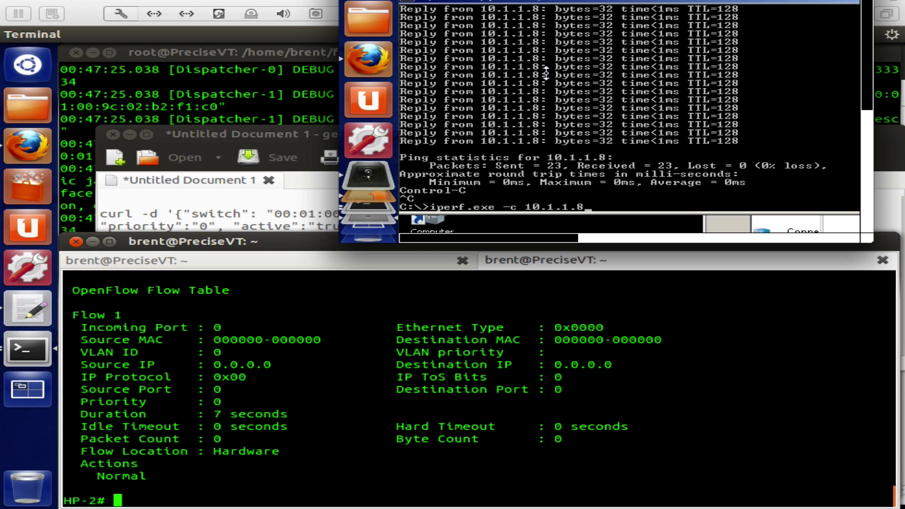
key(Return)
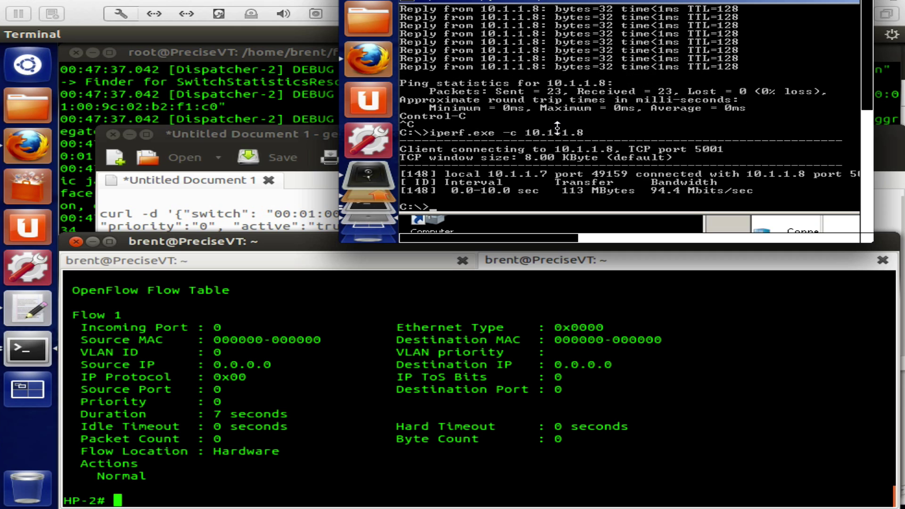
key(Up)
key(Return)
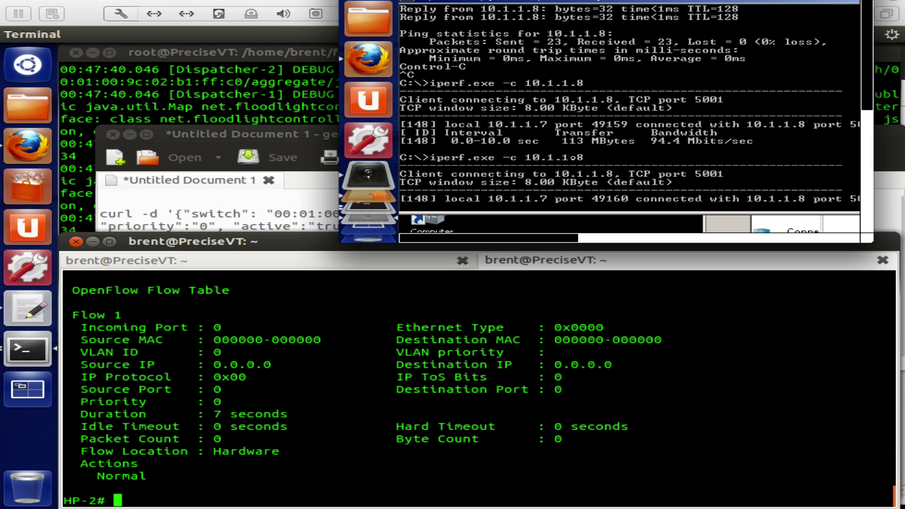
Run 'sho openflow instance fl flows' on HP-2 to see 233966 packets counted by the Normal flow.
click(347, 434)
text(sho openflow instance fl flows)
key(Return)
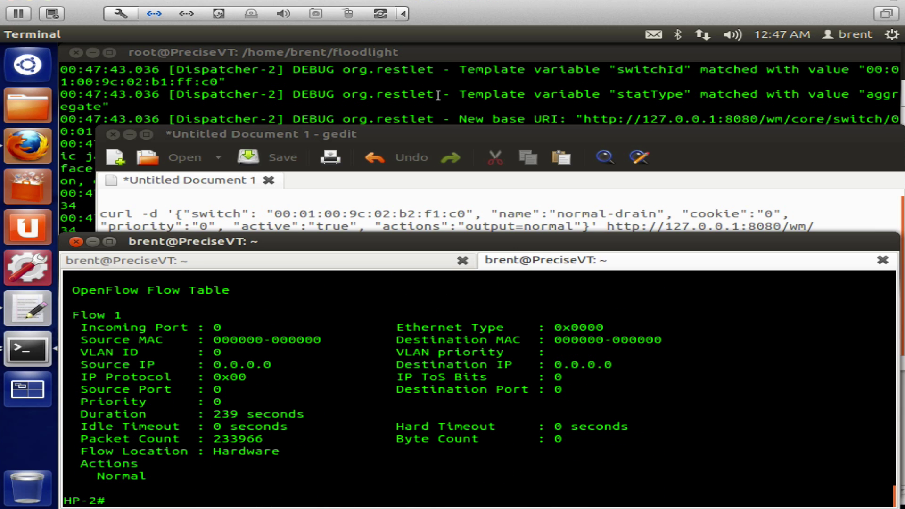
key(alt+Tab)
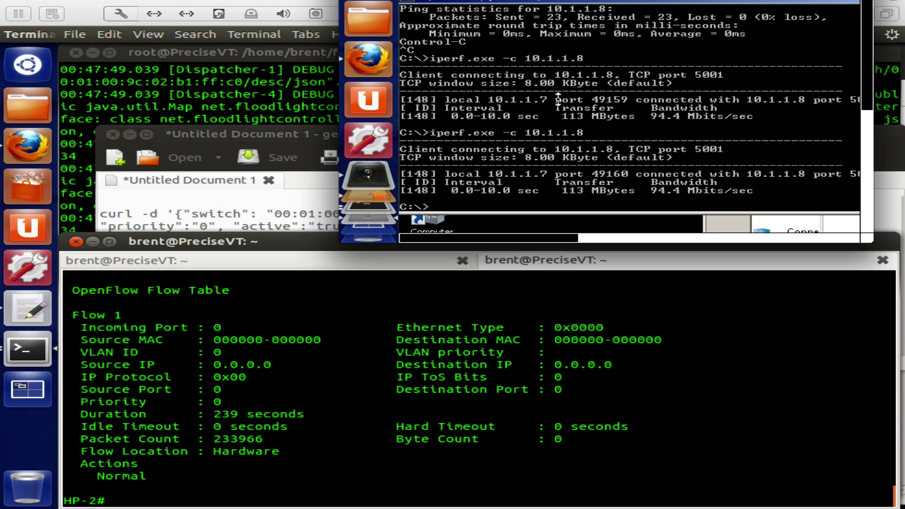
key(Down)
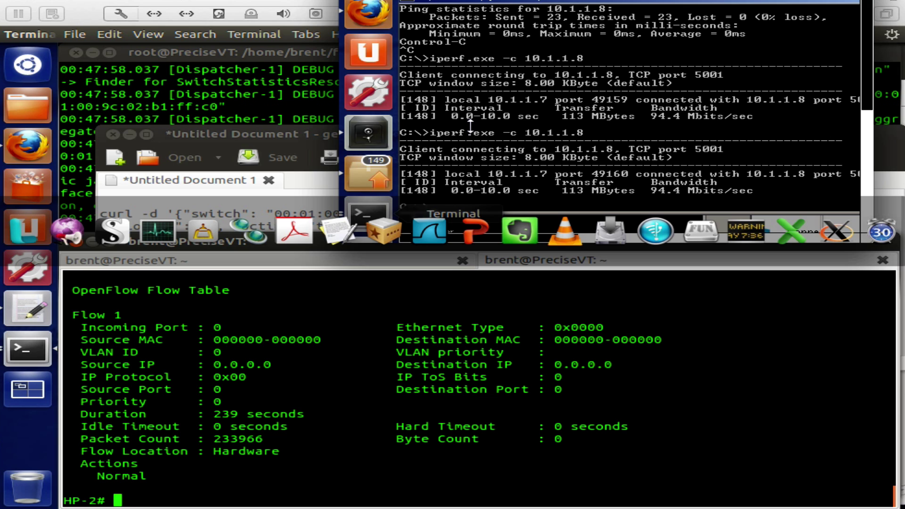
Open and enlarge table-miss.png, then outline its wildcard match row and the OF Normal cell.
key(super+Tab)
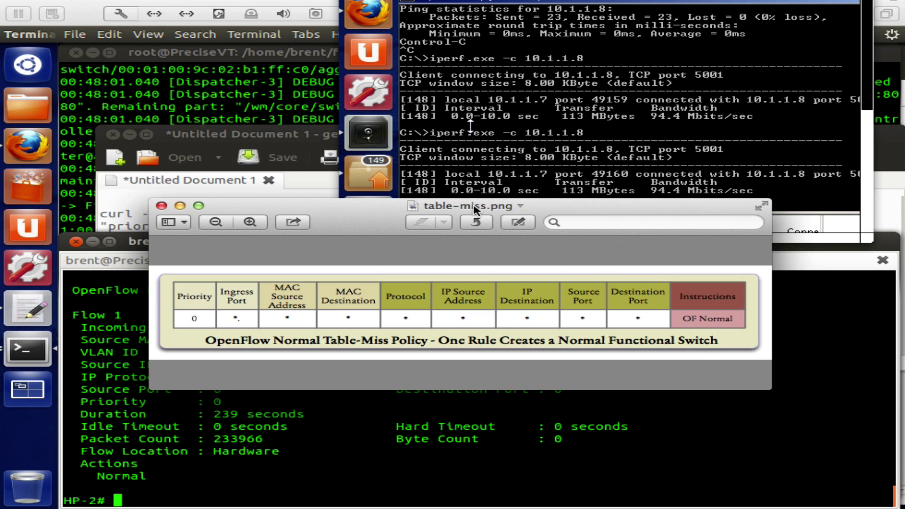
drag(471, 207, 397, 87)
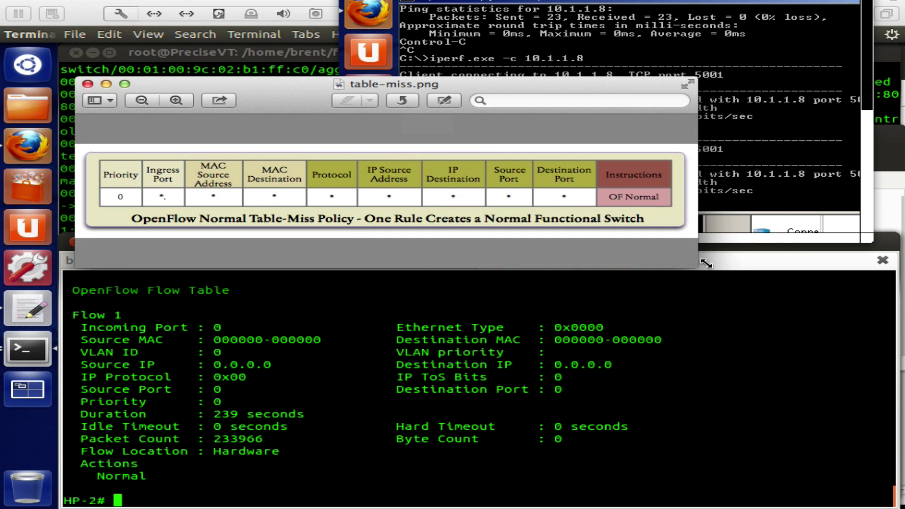
drag(706, 263, 903, 330)
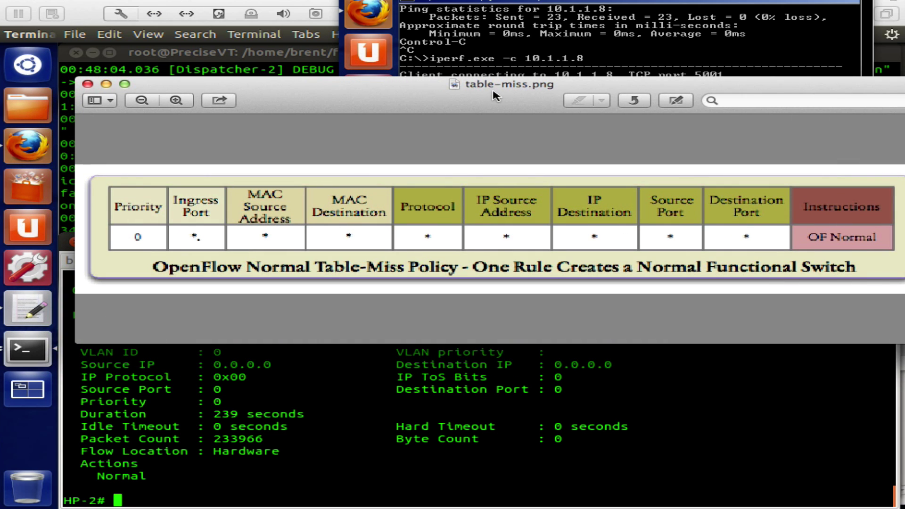
drag(493, 96, 430, 111)
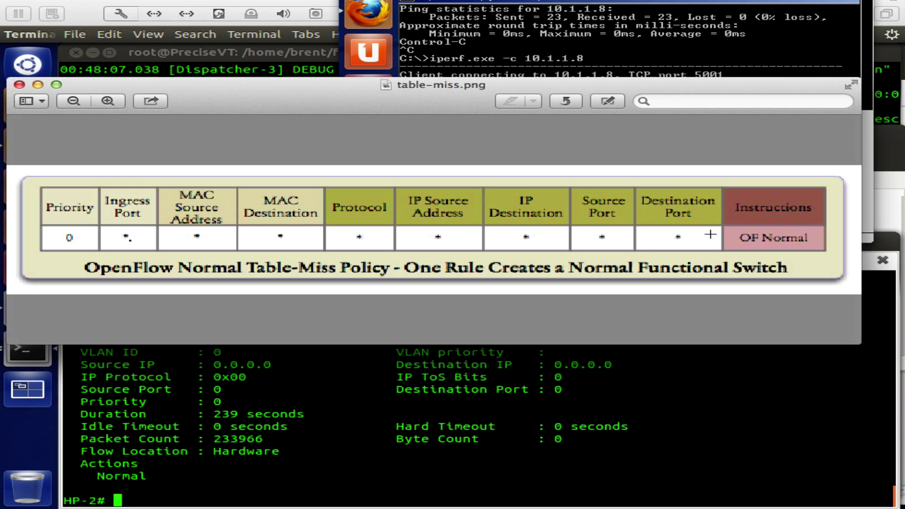
drag(713, 230, 21, 250)
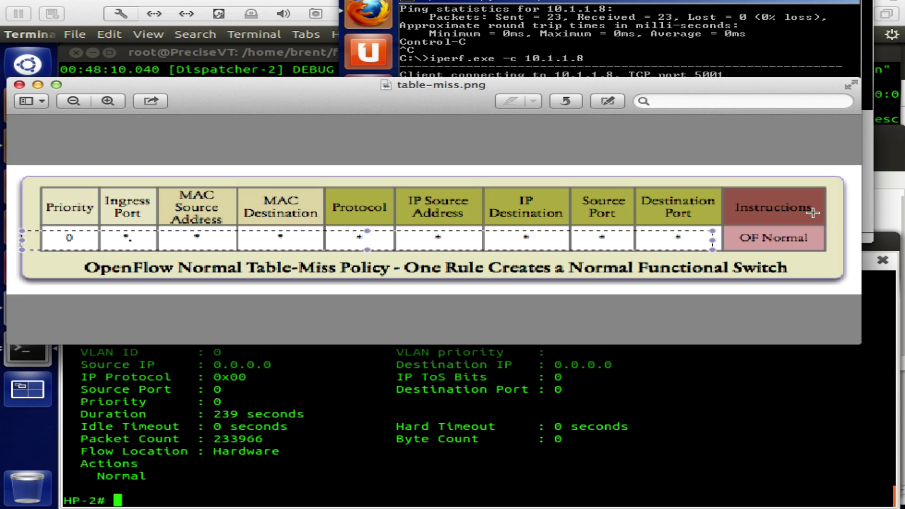
drag(820, 227, 702, 252)
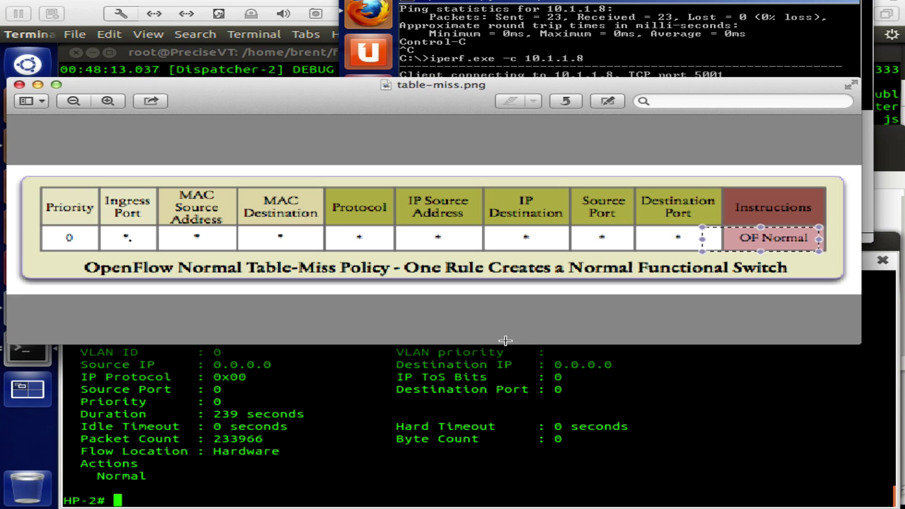